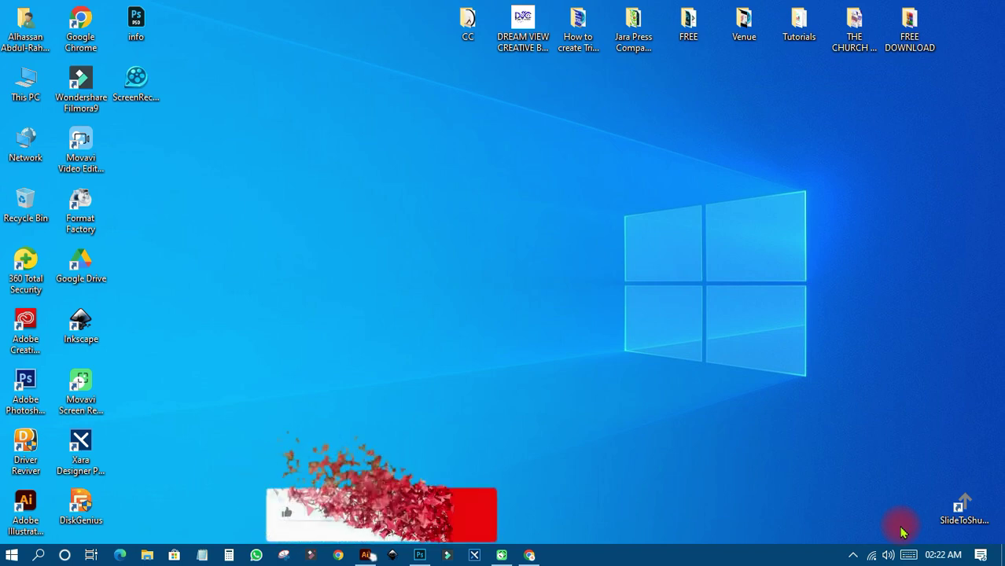
Step: Switch to Photoshop, close the info.psd document and show the recent files as a list
{"action": "left_click", "coordinate": [419, 555]}
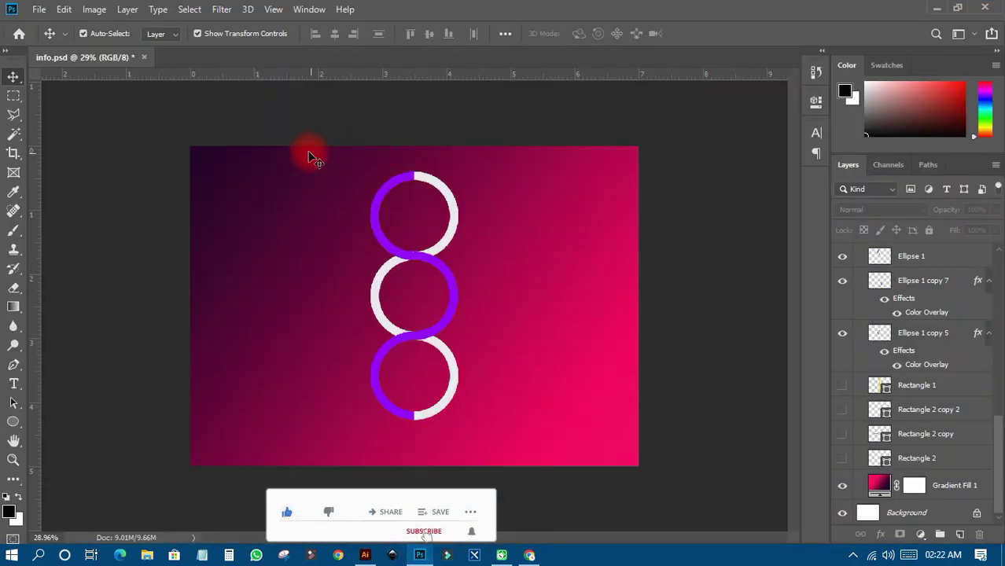
{"action": "left_click", "coordinate": [144, 58]}
{"action": "left_click", "coordinate": [434, 218]}
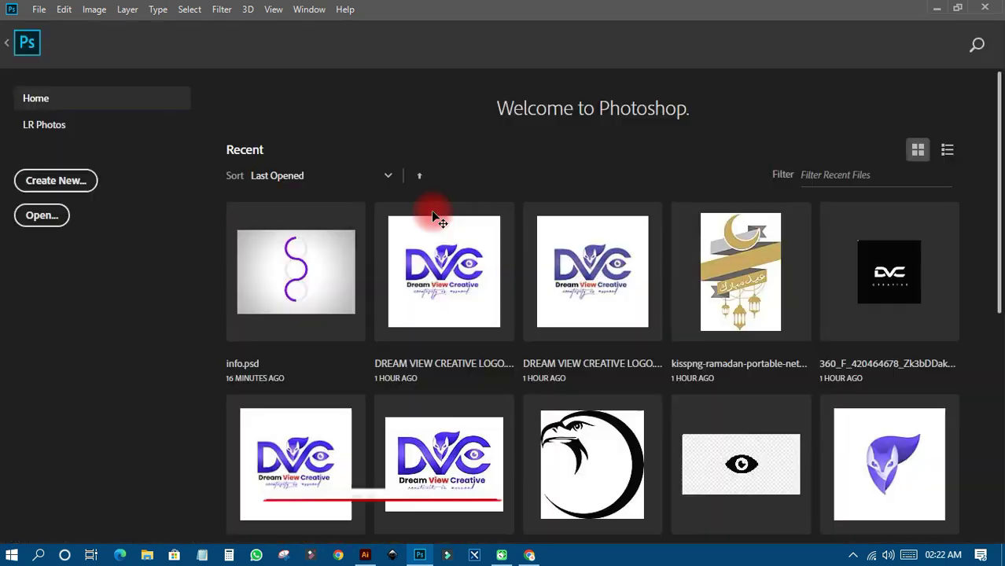
{"action": "left_click", "coordinate": [946, 152]}
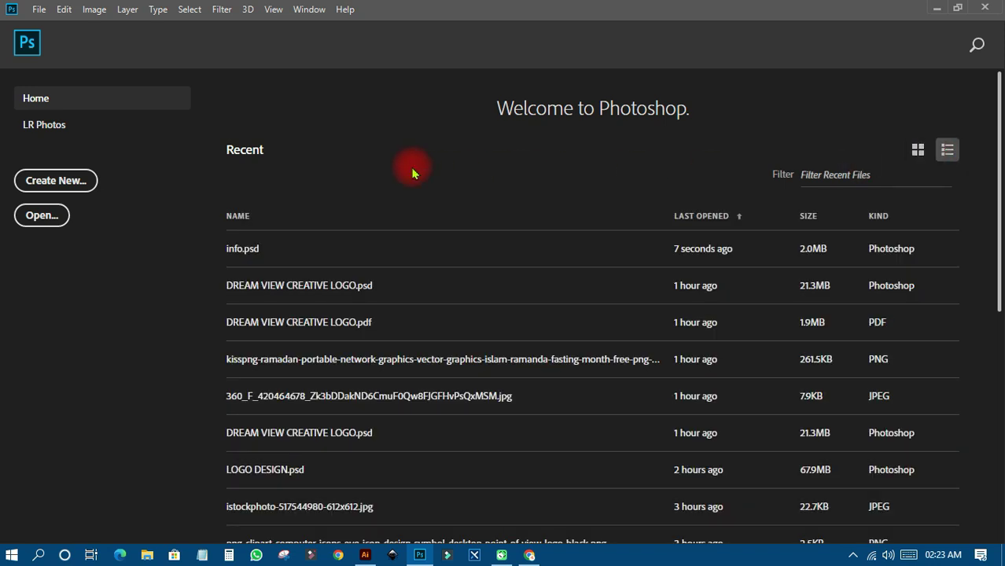
Step: Create a new document from the Default Photoshop Size preset, 7 x 5 in at 300 ppi
{"action": "left_click", "coordinate": [45, 185]}
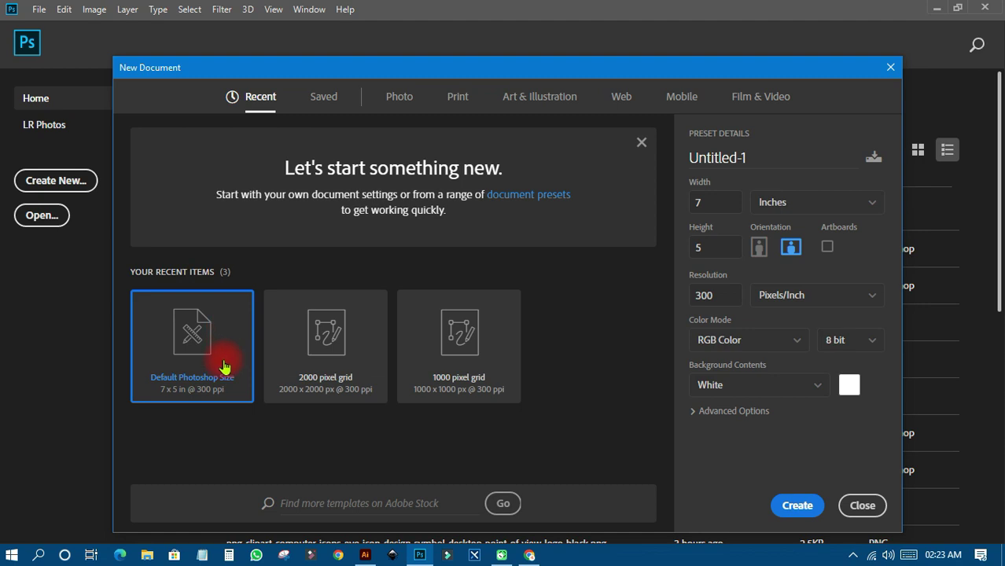
{"action": "double_click", "coordinate": [223, 366]}
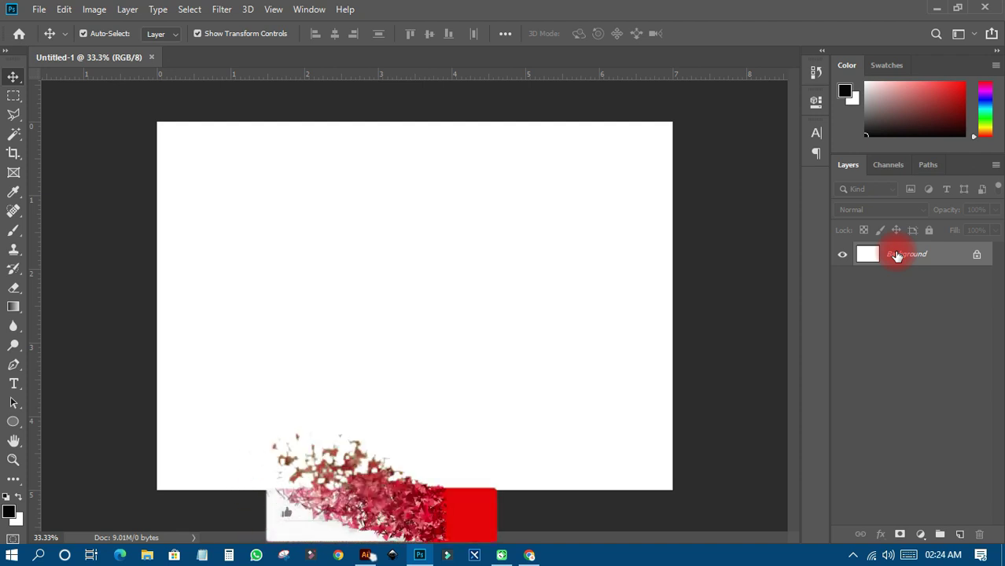
Step: Add a horizontal text layer on the canvas containing a person's hyphenated name in capital letters, using Poppins Bold
{"action": "left_click", "coordinate": [13, 383]}
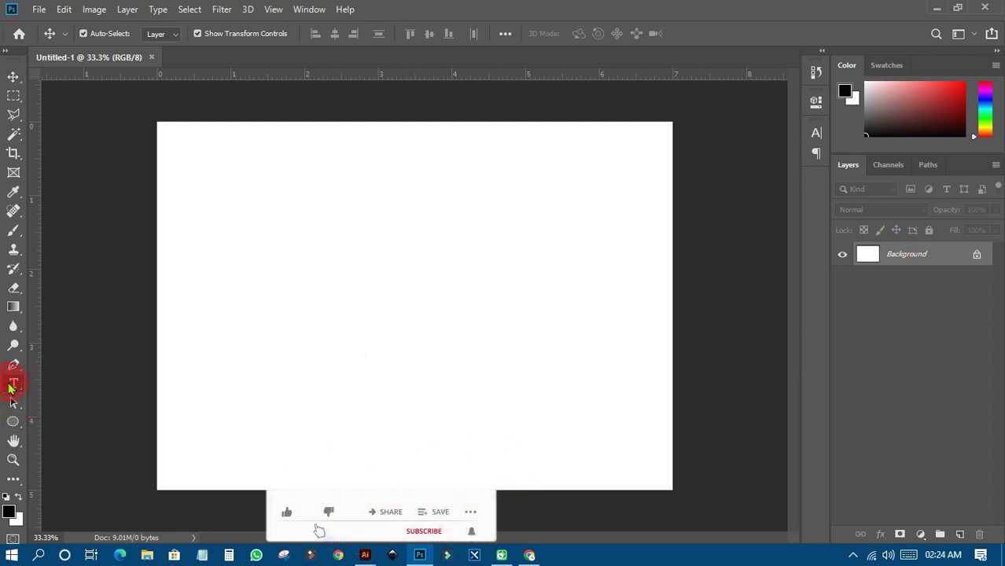
{"action": "left_click", "coordinate": [311, 283]}
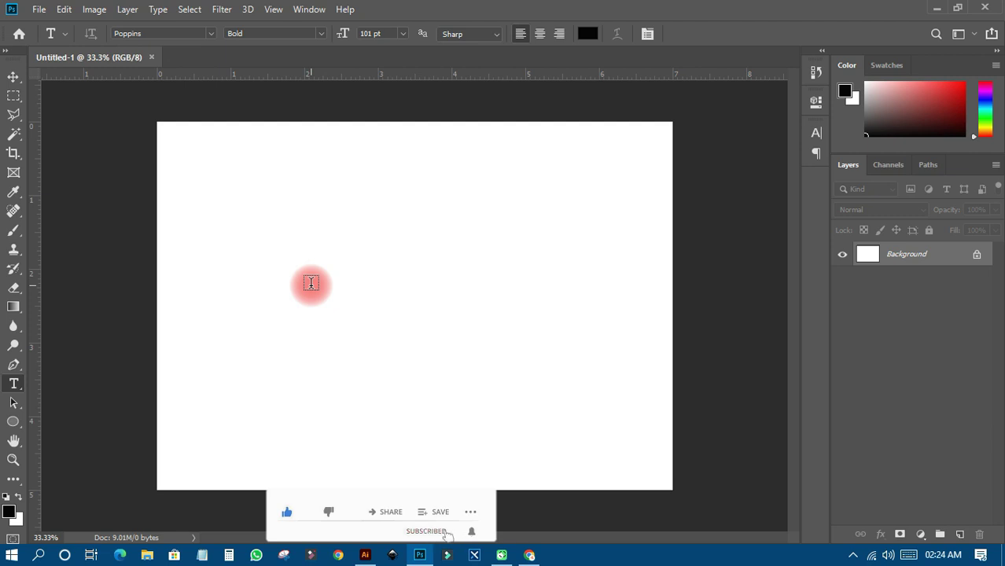
{"action": "left_click", "coordinate": [311, 283]}
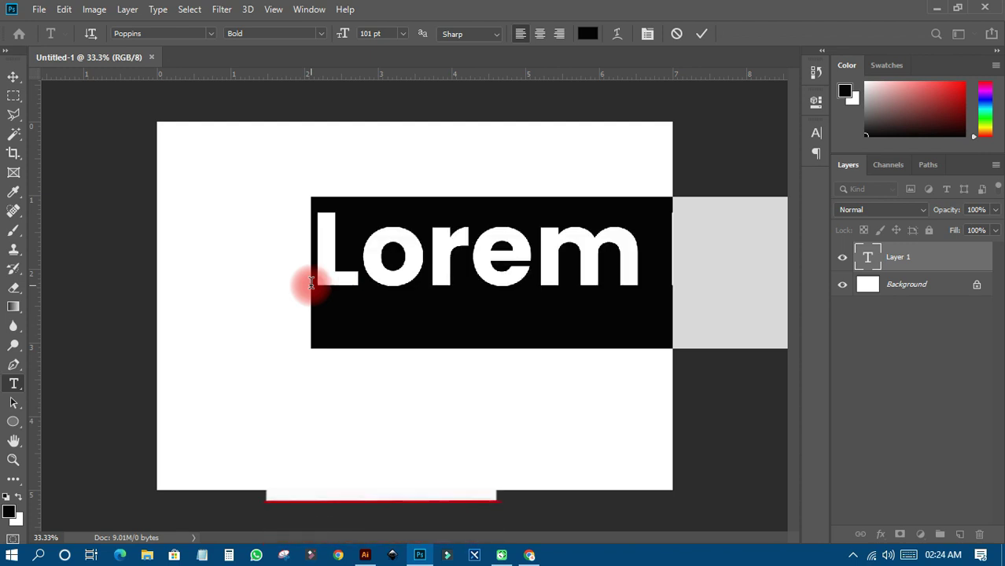
{"action": "key", "text": "Caps_Lock"}
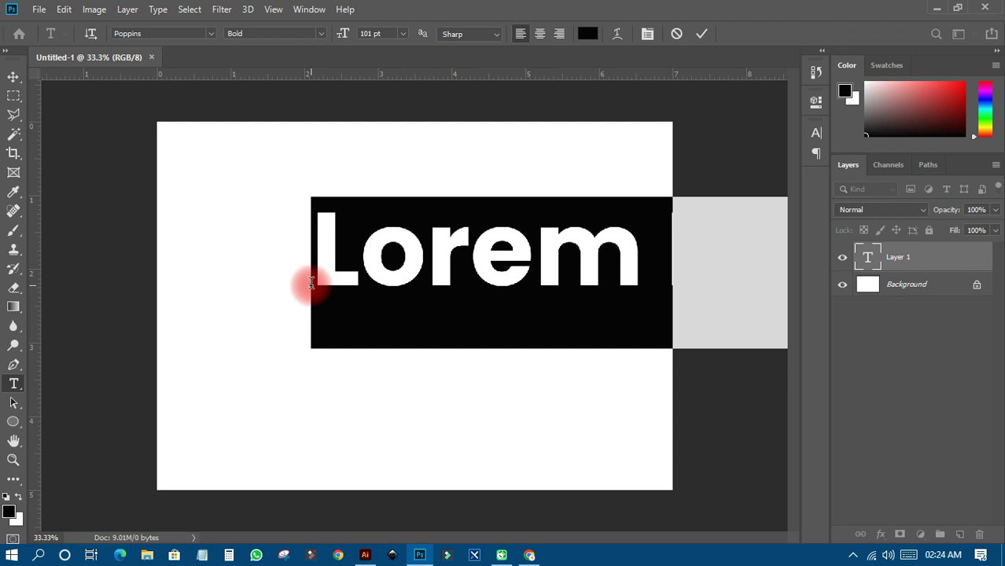
{"action": "type", "text": "A"}
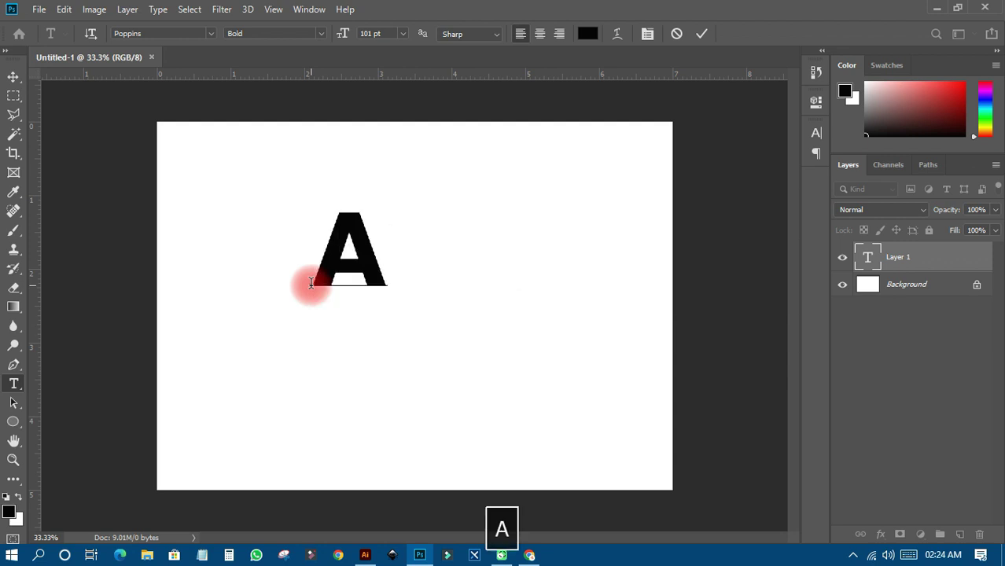
{"action": "type", "text": "BDUL"}
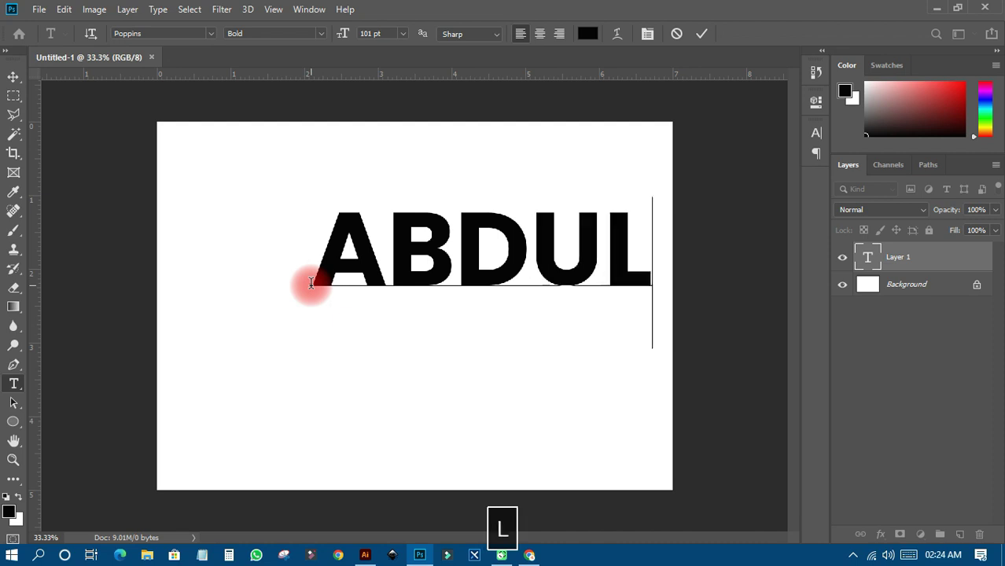
{"action": "type", "text": "-"}
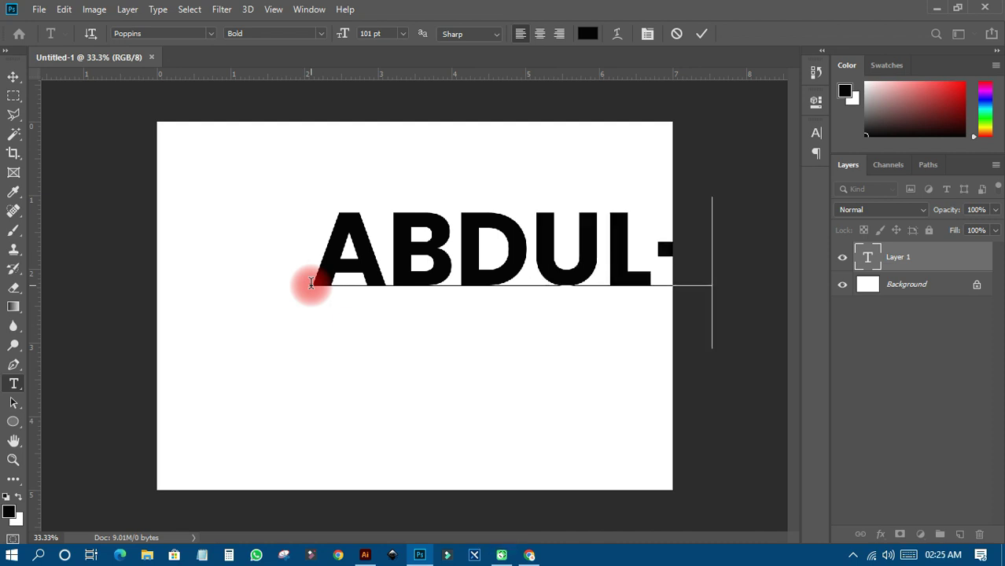
{"action": "type", "text": "ASH"}
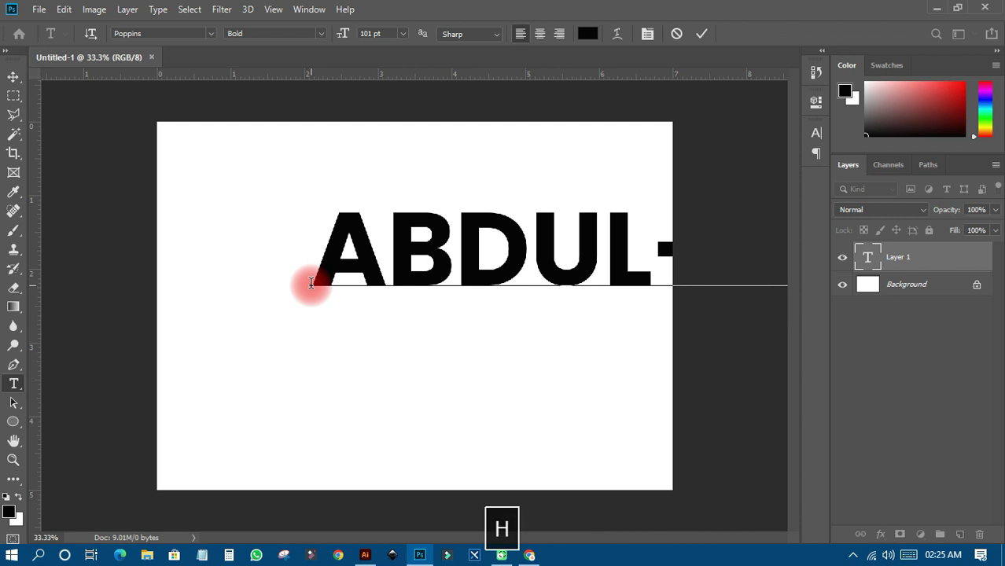
{"action": "type", "text": "ID"}
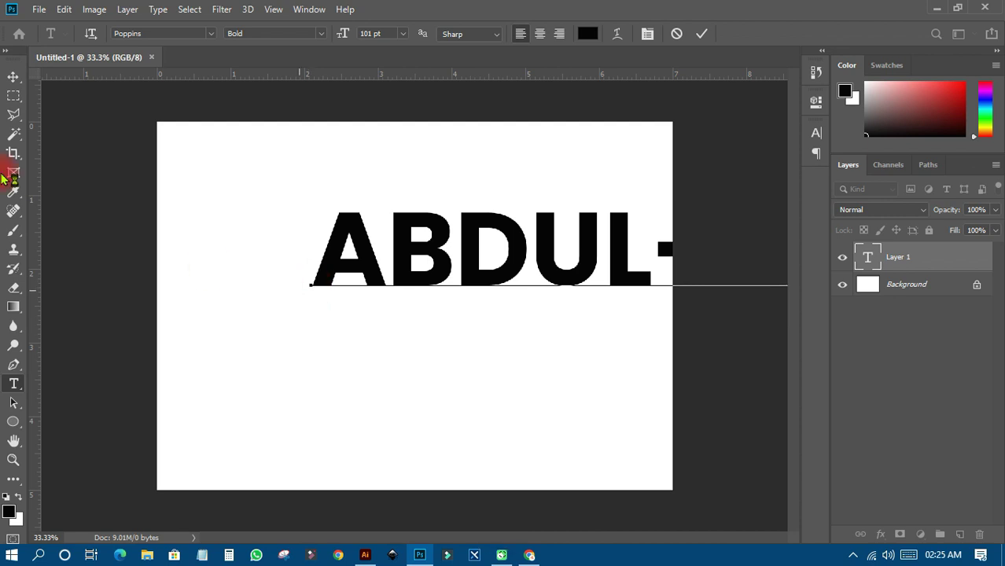
{"action": "left_click", "coordinate": [14, 77]}
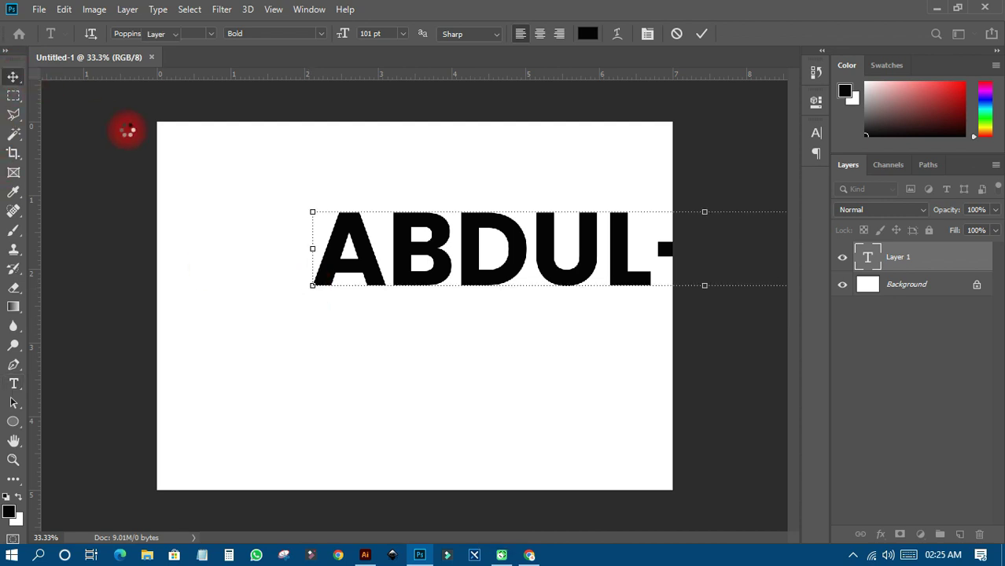
Step: Set the name text's font size to 48 pt and move the text to the centre of the canvas
{"action": "left_click", "coordinate": [547, 246]}
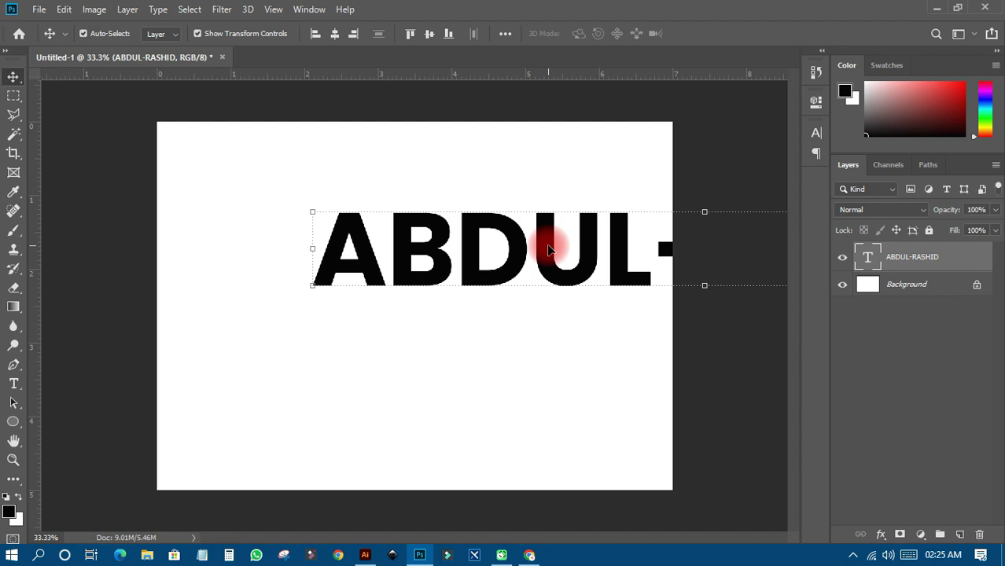
{"action": "left_click", "coordinate": [816, 133]}
{"action": "left_click", "coordinate": [709, 171]}
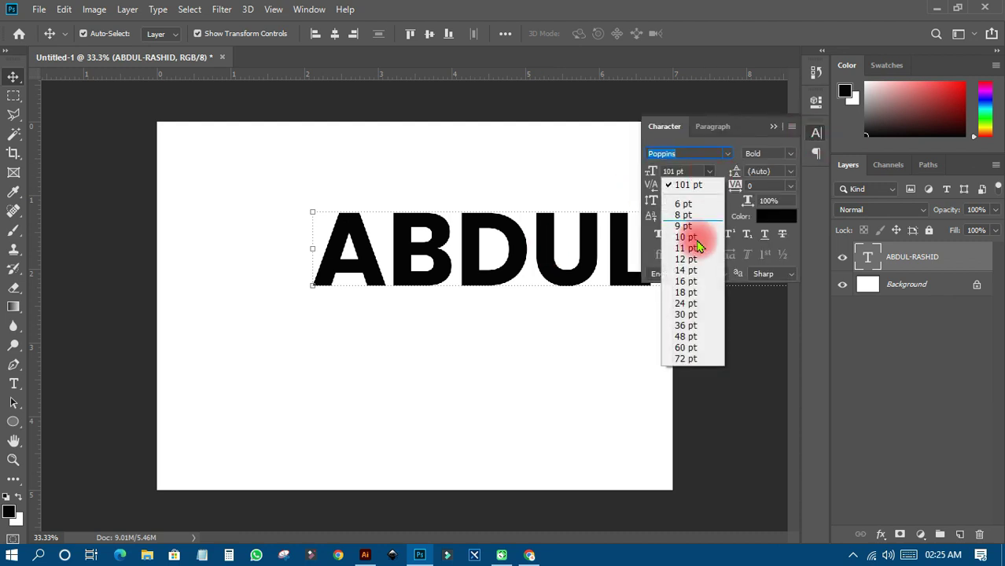
{"action": "left_click", "coordinate": [664, 325]}
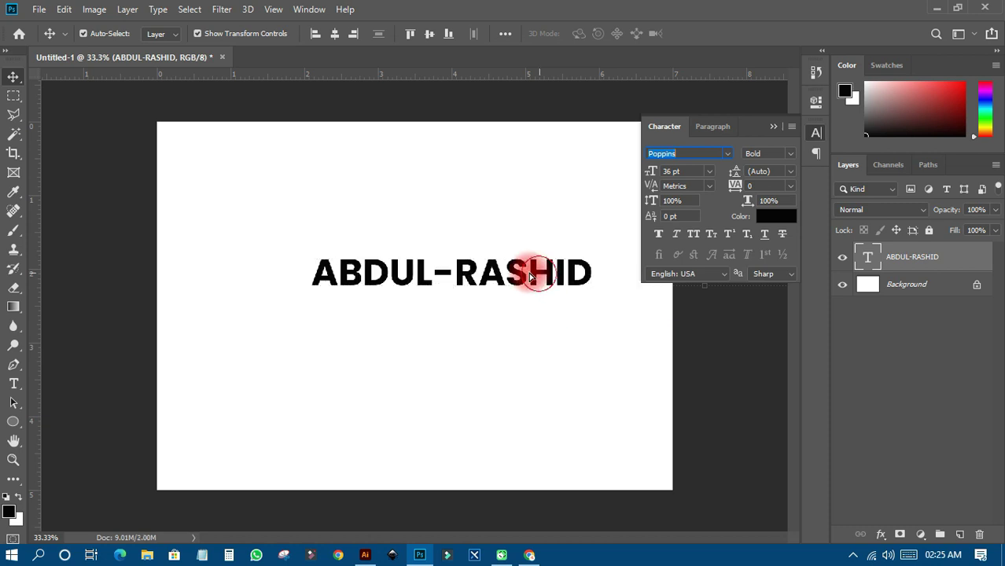
{"action": "left_click_drag", "start_coordinate": [529, 272], "coordinate": [520, 273]}
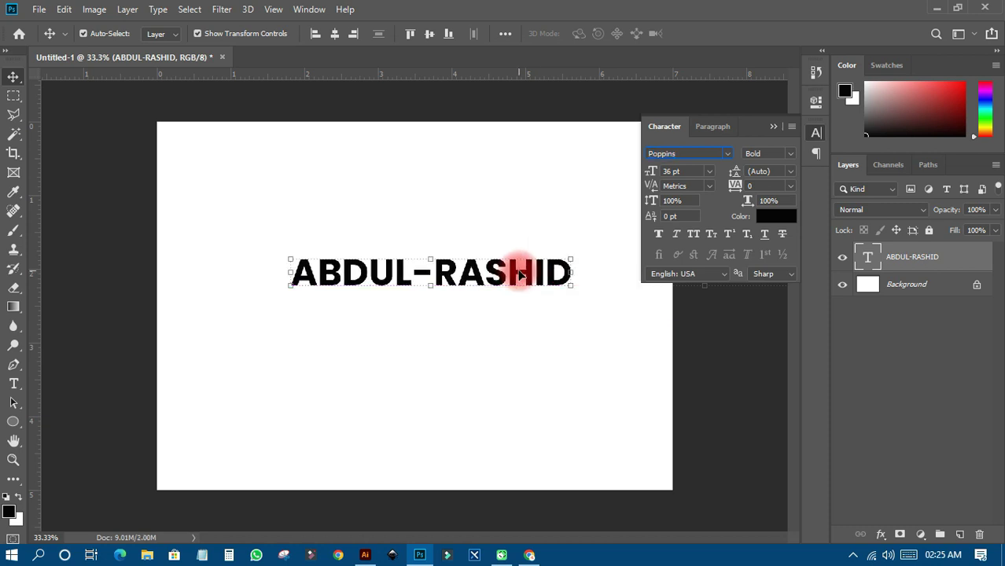
{"action": "left_click", "coordinate": [705, 175]}
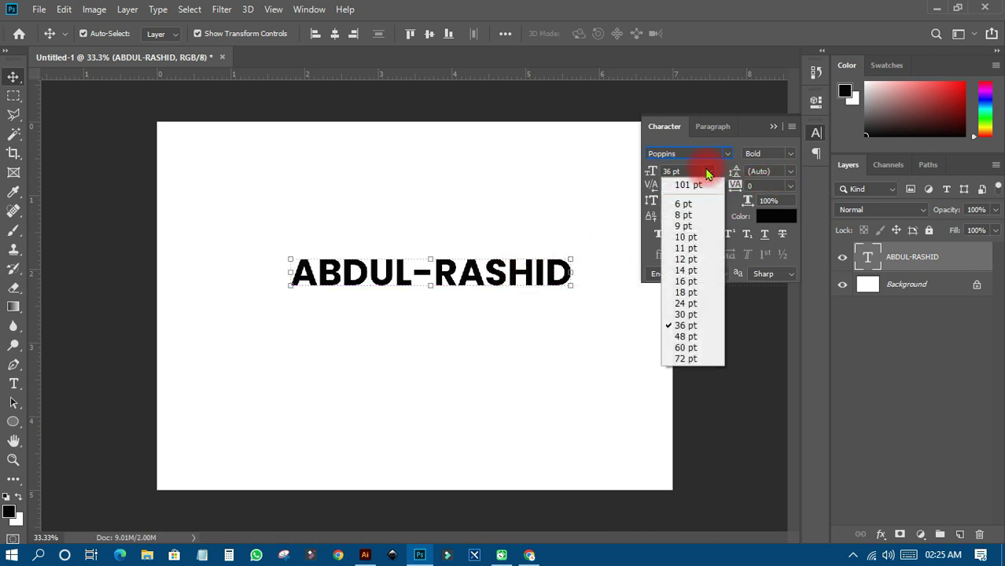
{"action": "left_click", "coordinate": [689, 335]}
{"action": "left_click_drag", "start_coordinate": [594, 269], "coordinate": [534, 286]}
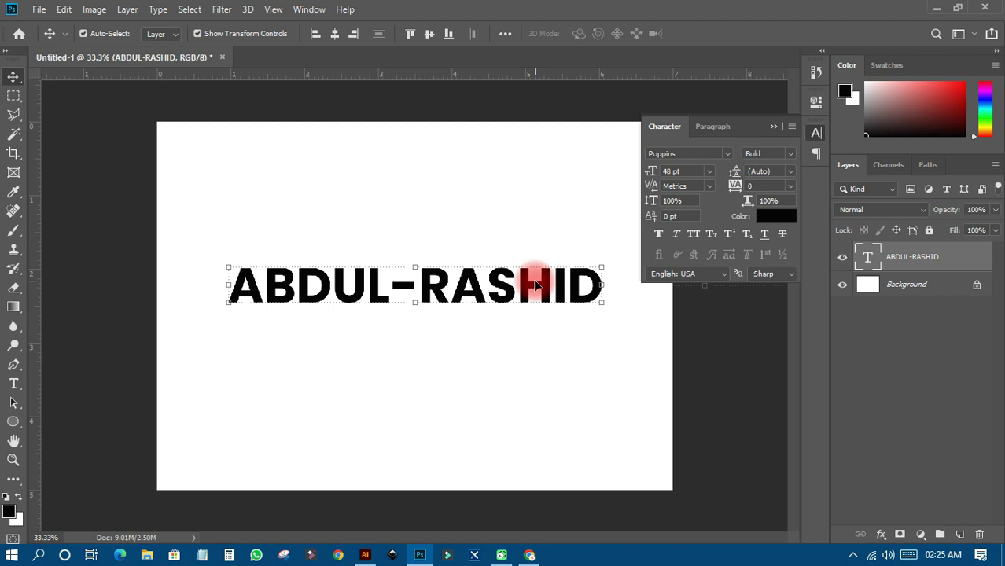
Step: Place the image BUERNATEY GRANDNUT PASTE LABEL xx from the desktop folder Jara Press Company Ltd as a linked file
{"action": "left_click", "coordinate": [35, 10]}
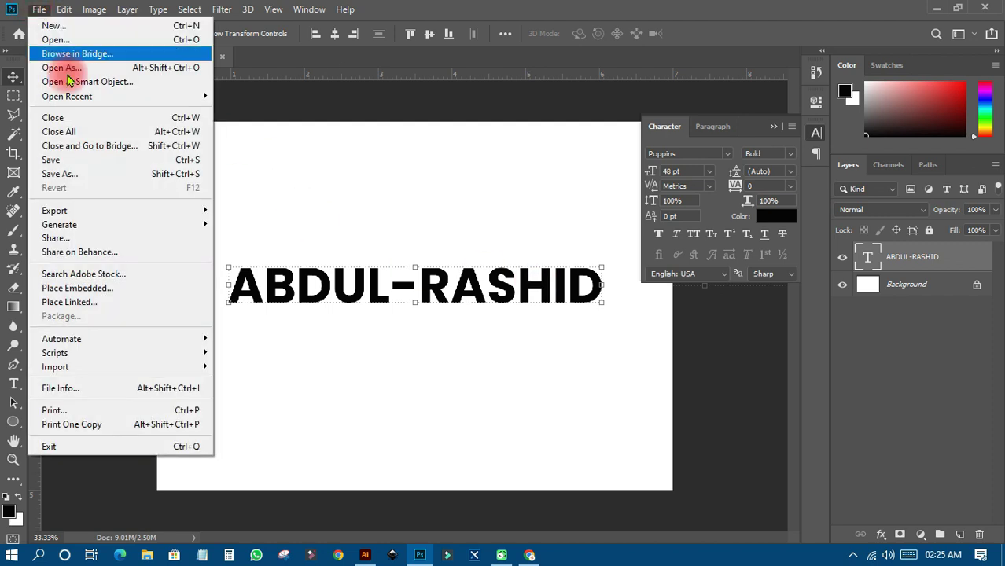
{"action": "left_click", "coordinate": [68, 301]}
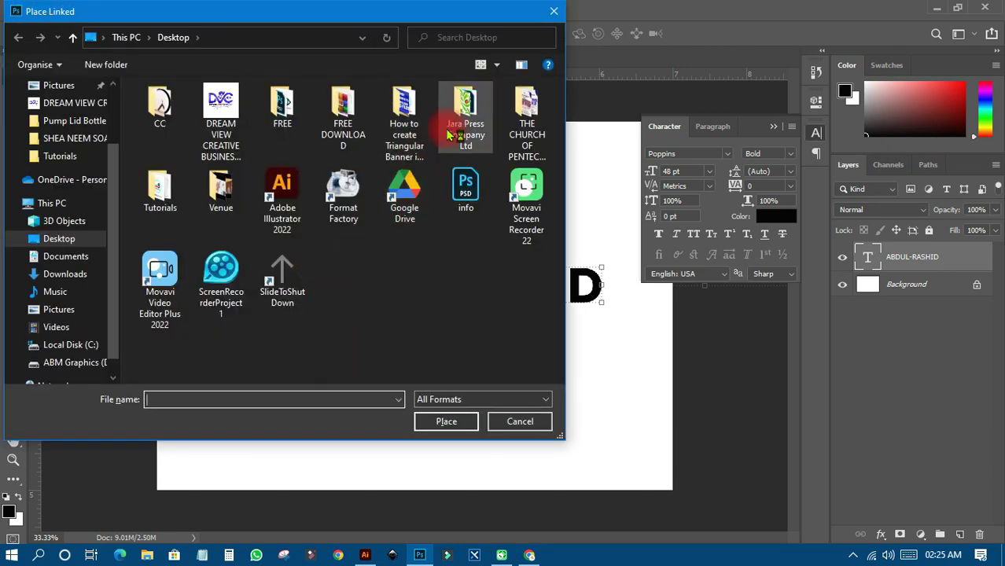
{"action": "double_click", "coordinate": [456, 116]}
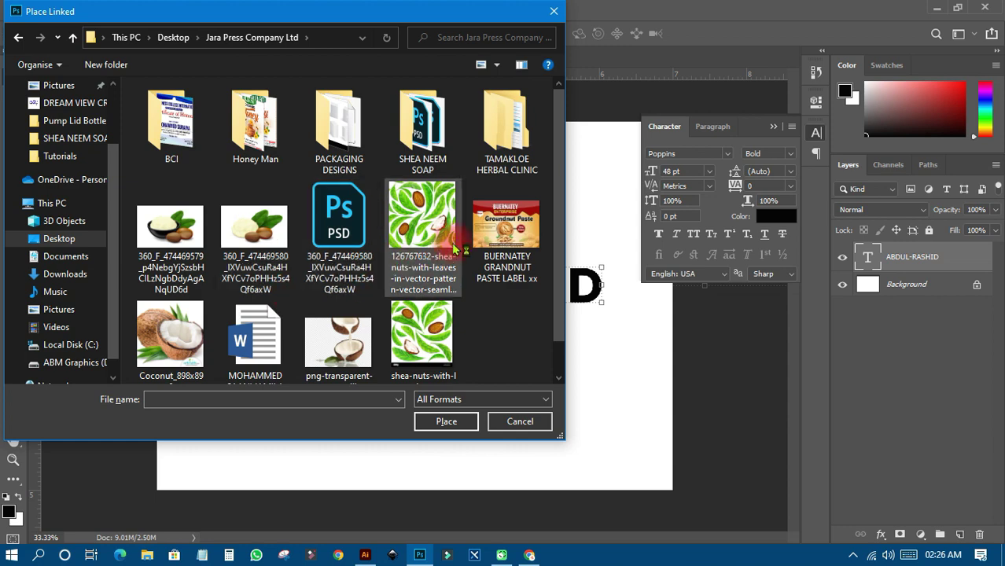
{"action": "double_click", "coordinate": [482, 236]}
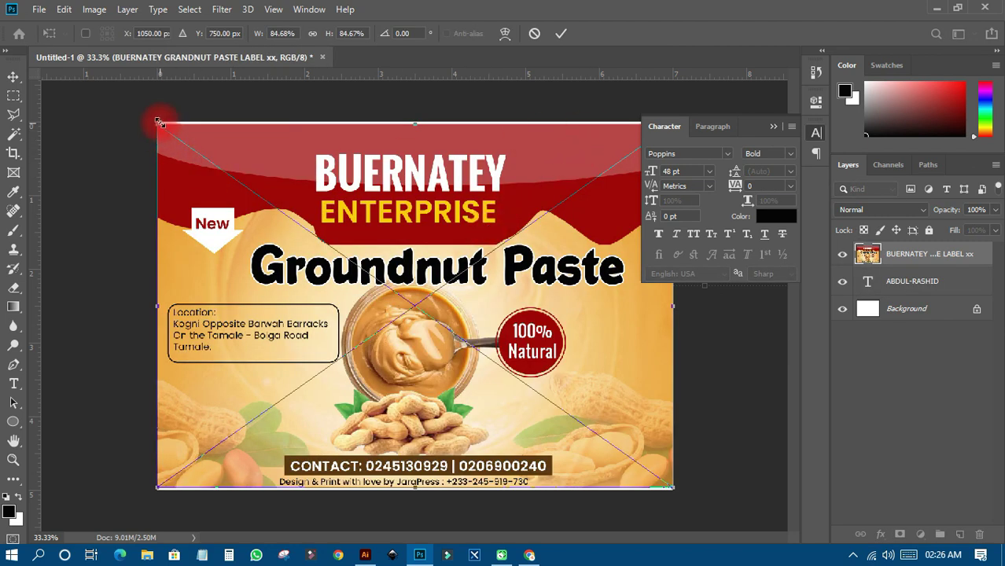
Step: Scale the placed label image down to about 57.5% and shift it slightly left over the name text
{"action": "left_click_drag", "start_coordinate": [160, 124], "coordinate": [238, 184]}
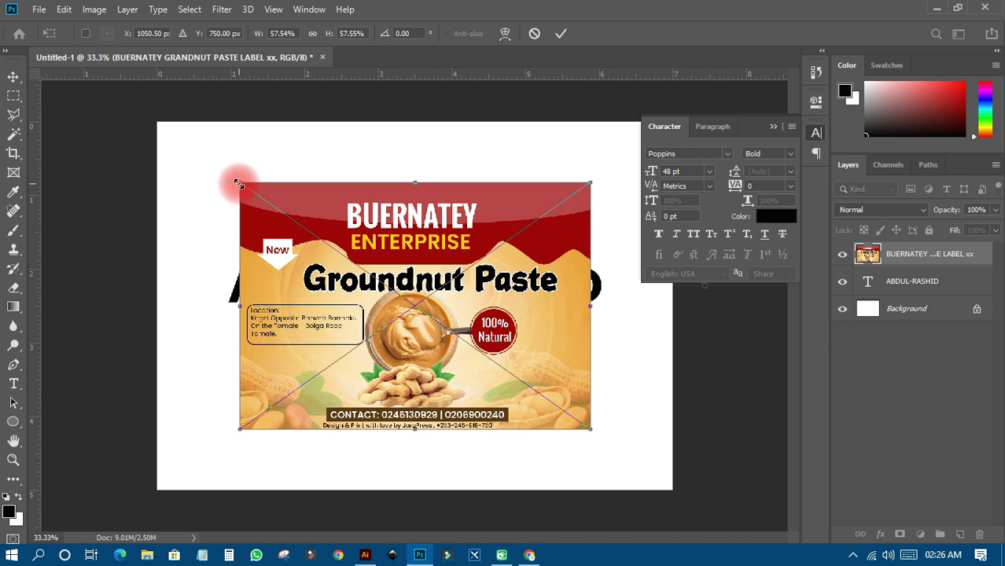
{"action": "left_click", "coordinate": [561, 33]}
{"action": "double_click", "coordinate": [488, 298]}
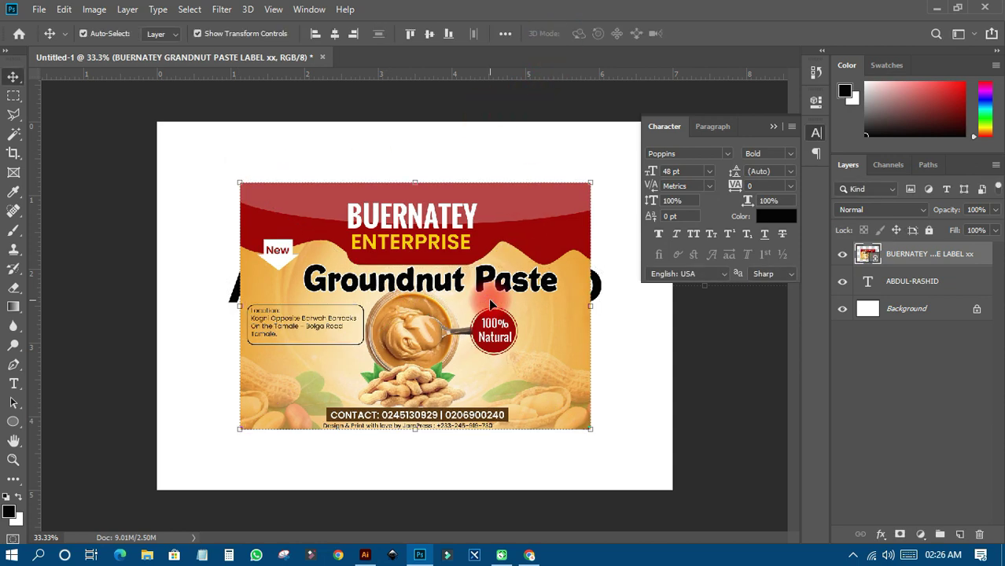
{"action": "mouse_move", "coordinate": [487, 301]}
{"action": "left_mouse_down"}
{"action": "mouse_move", "coordinate": [460, 371]}
{"action": "mouse_move", "coordinate": [448, 323]}
{"action": "mouse_move", "coordinate": [470, 306]}
{"action": "left_mouse_up"}
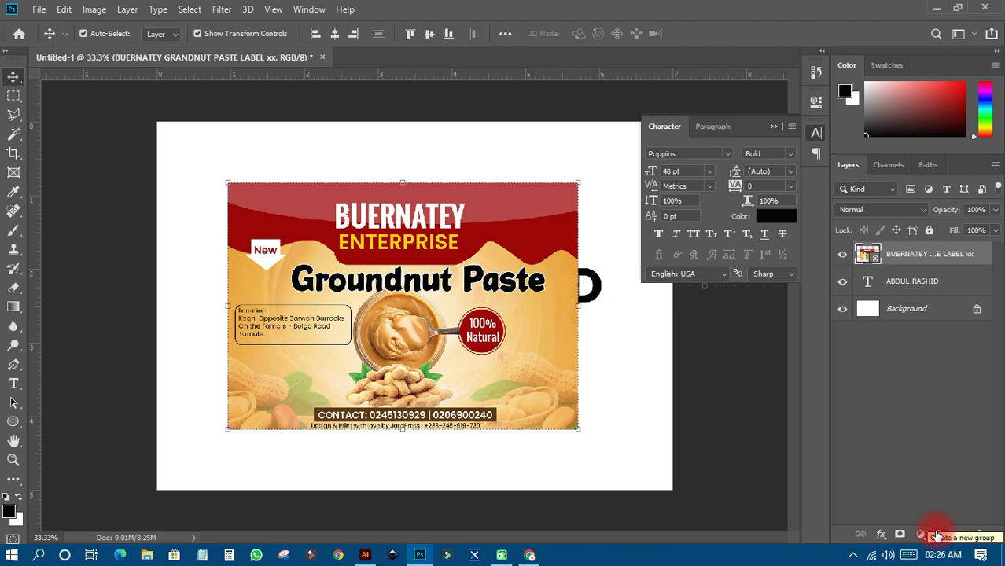
{"action": "right_click", "coordinate": [920, 259]}
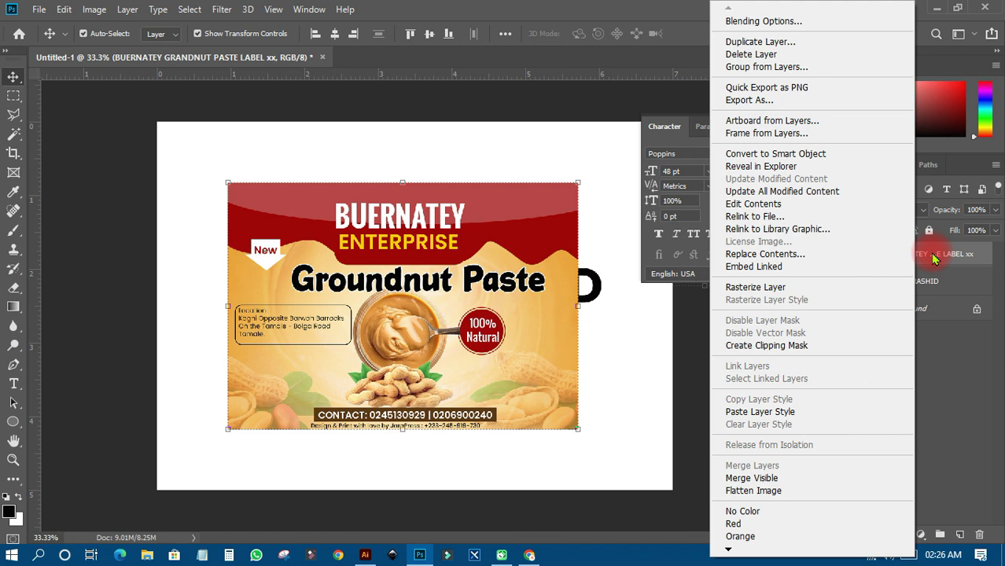
{"action": "left_click", "coordinate": [801, 69]}
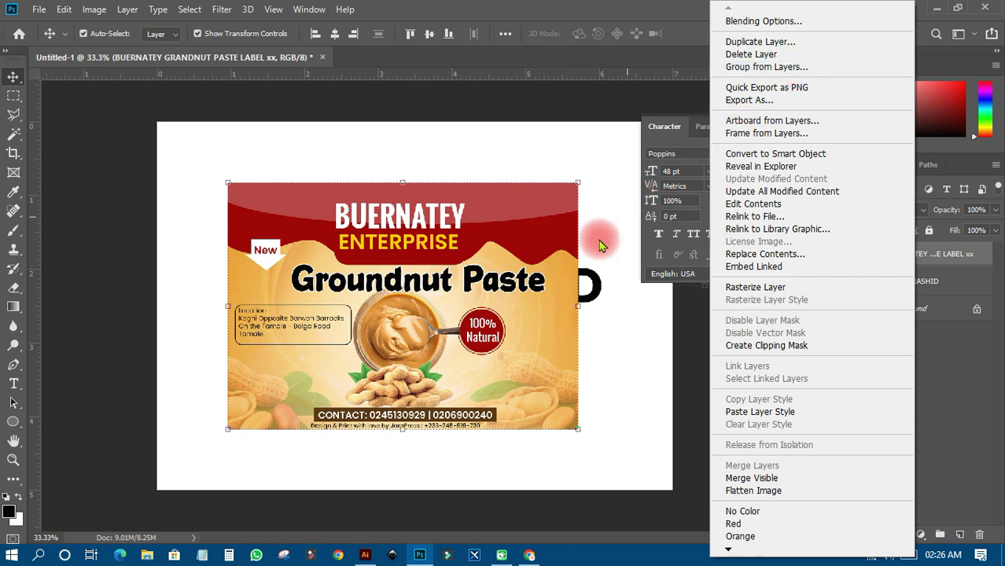
{"action": "left_click", "coordinate": [545, 255]}
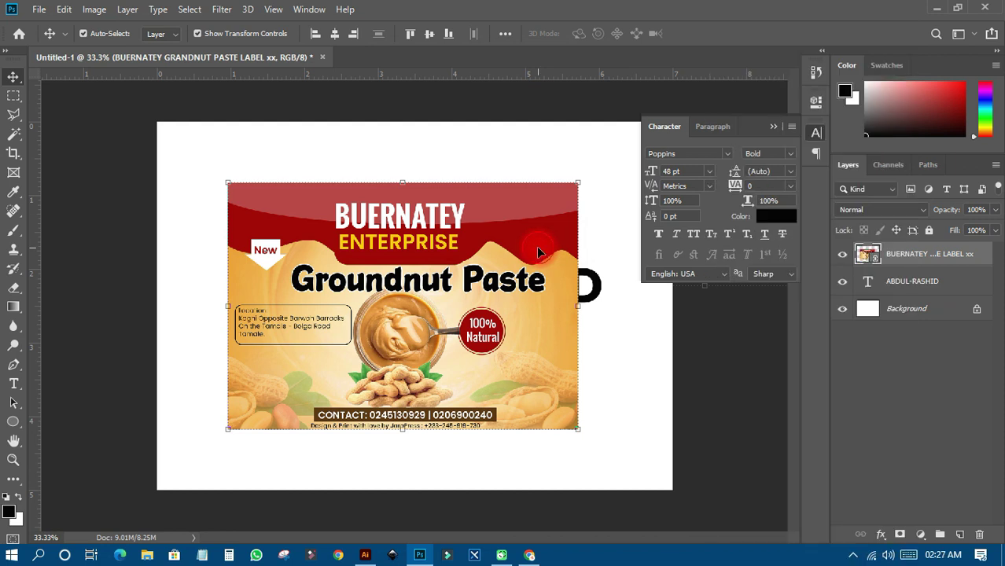
Step: Create a new layer group above the label image layer and name it IMAGE
{"action": "left_click", "coordinate": [940, 536]}
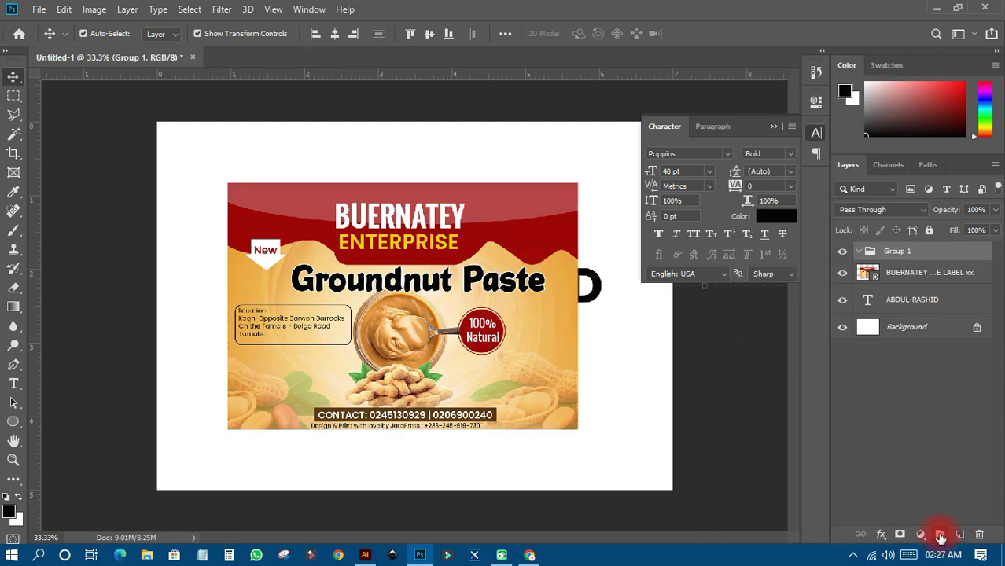
{"action": "left_click", "coordinate": [895, 261]}
{"action": "double_click", "coordinate": [897, 252]}
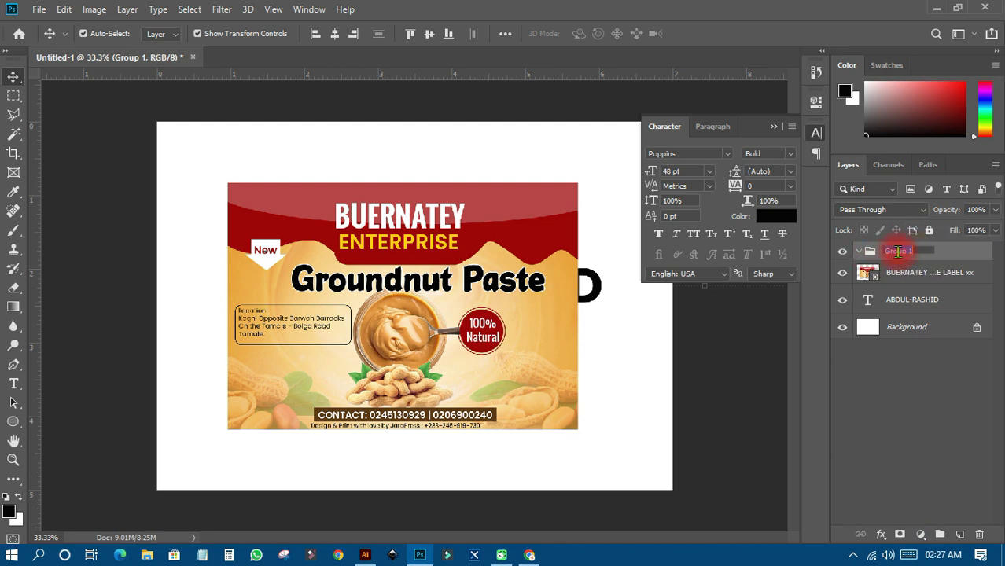
{"action": "type", "text": "IMAGE"}
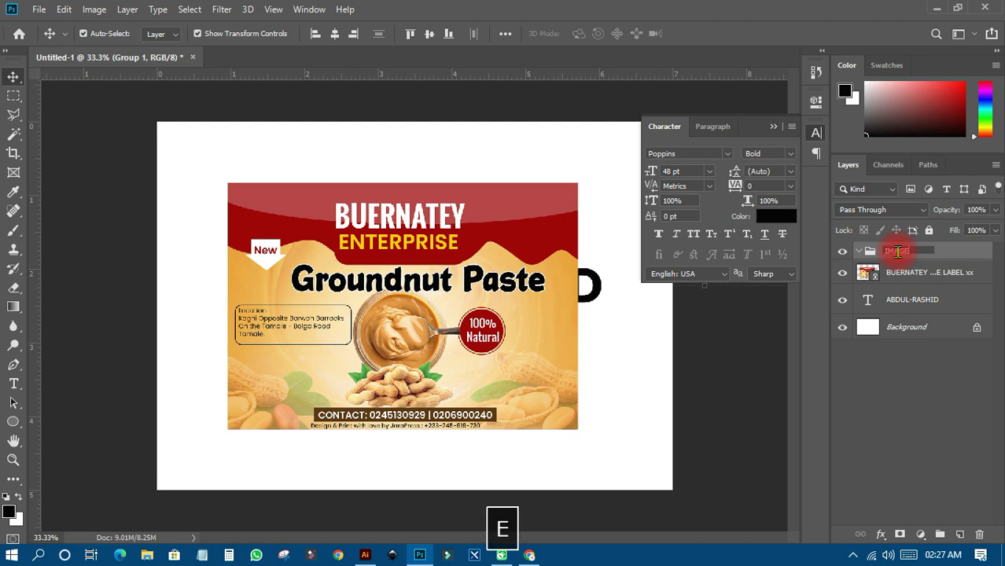
{"action": "key", "text": "Return"}
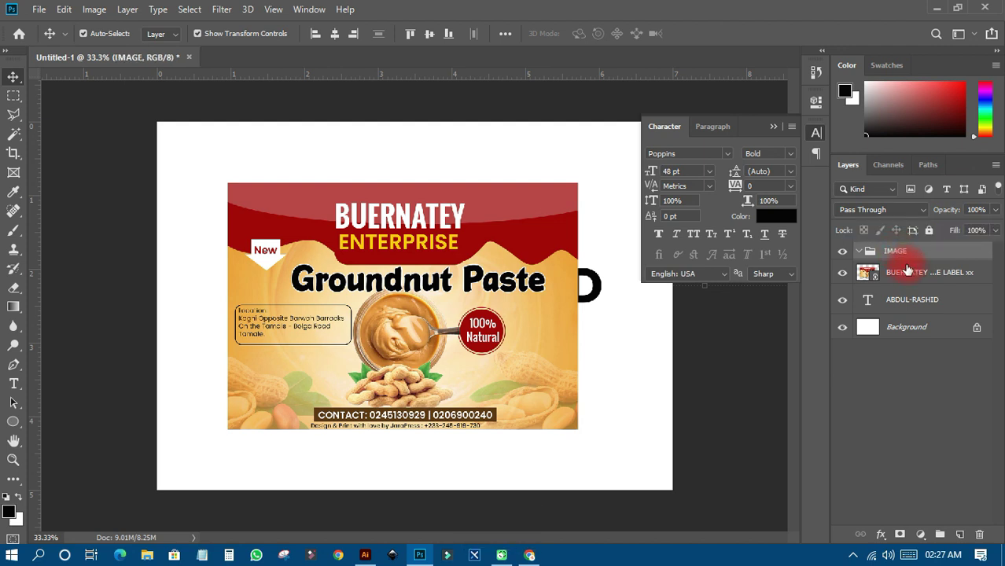
Step: Move the label image layer into the IMAGE group, and collapse and hide that group
{"action": "left_click_drag", "start_coordinate": [907, 271], "coordinate": [912, 260]}
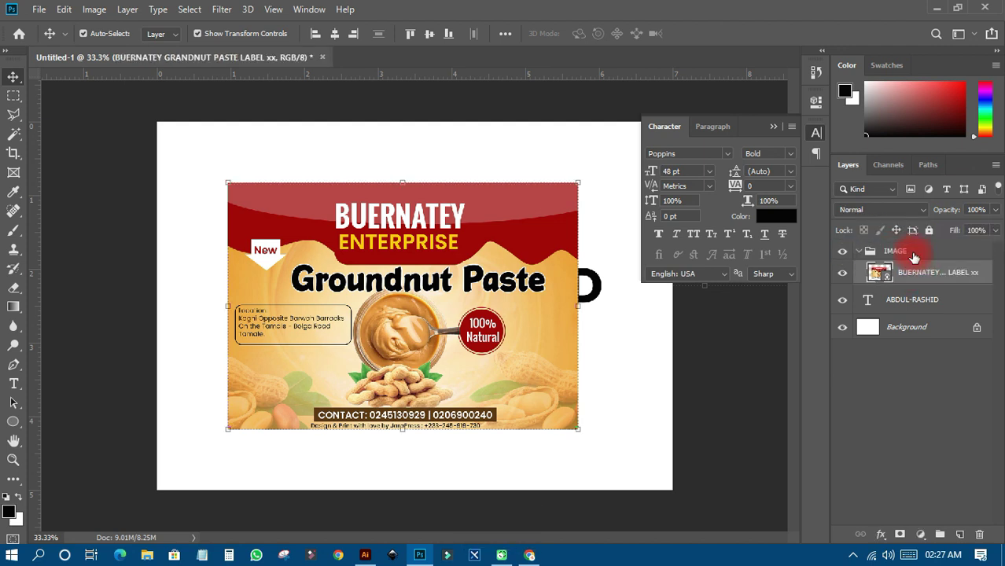
{"action": "left_click", "coordinate": [862, 252]}
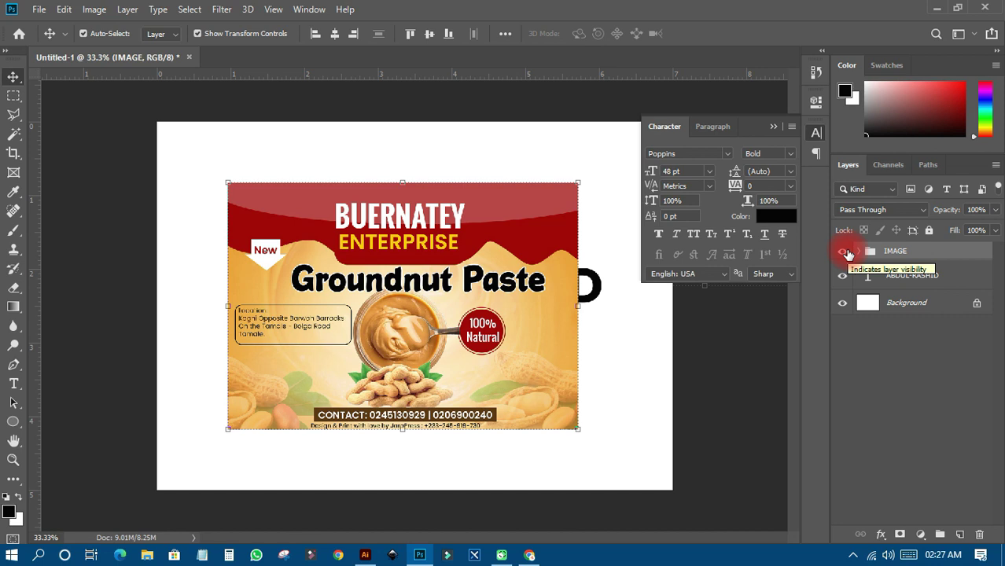
{"action": "left_click", "coordinate": [843, 253]}
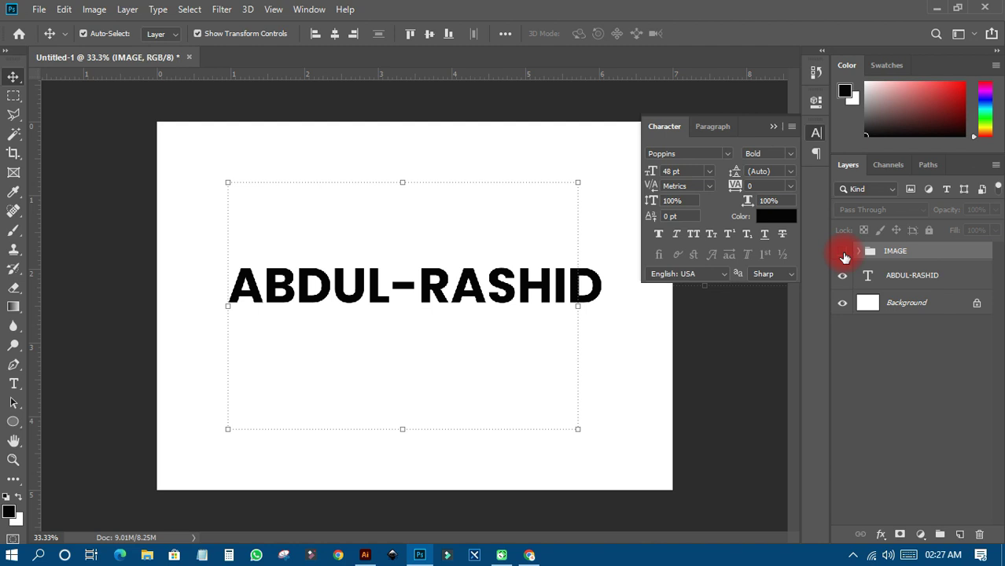
Step: Create a new layer group above the name text layer, move the text layer into it and collapse the group
{"action": "left_click", "coordinate": [909, 275]}
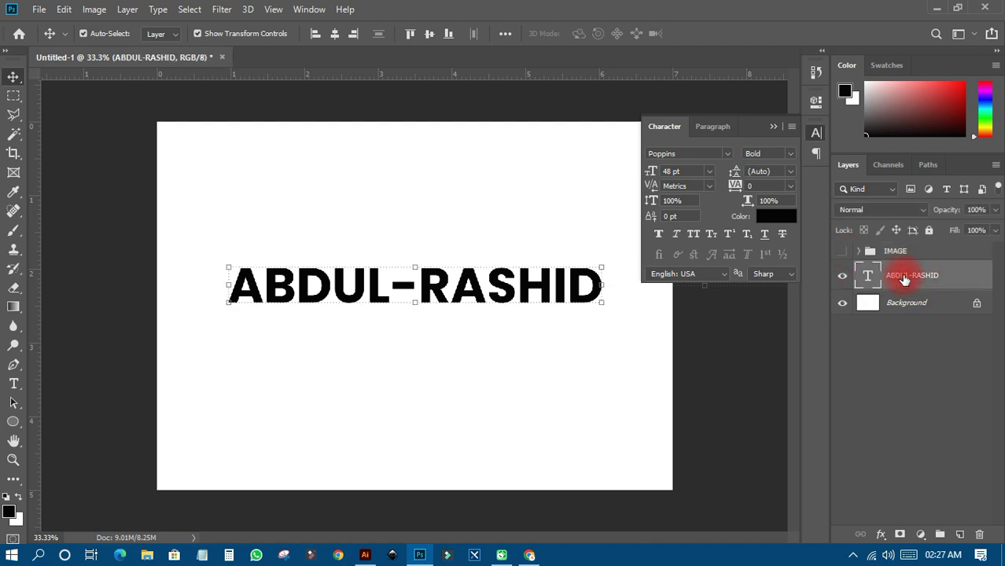
{"action": "left_click", "coordinate": [939, 533]}
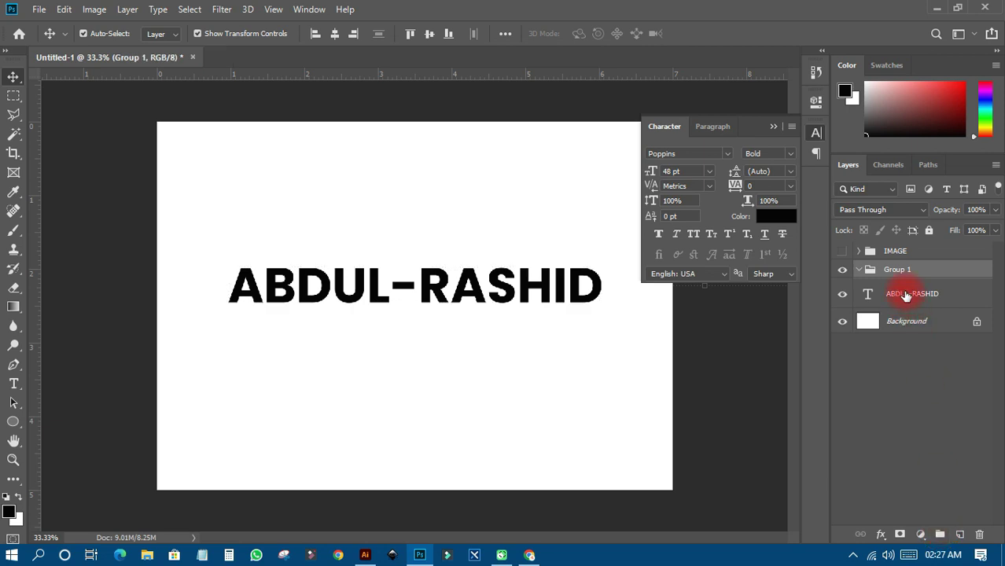
{"action": "left_click_drag", "start_coordinate": [904, 292], "coordinate": [905, 273]}
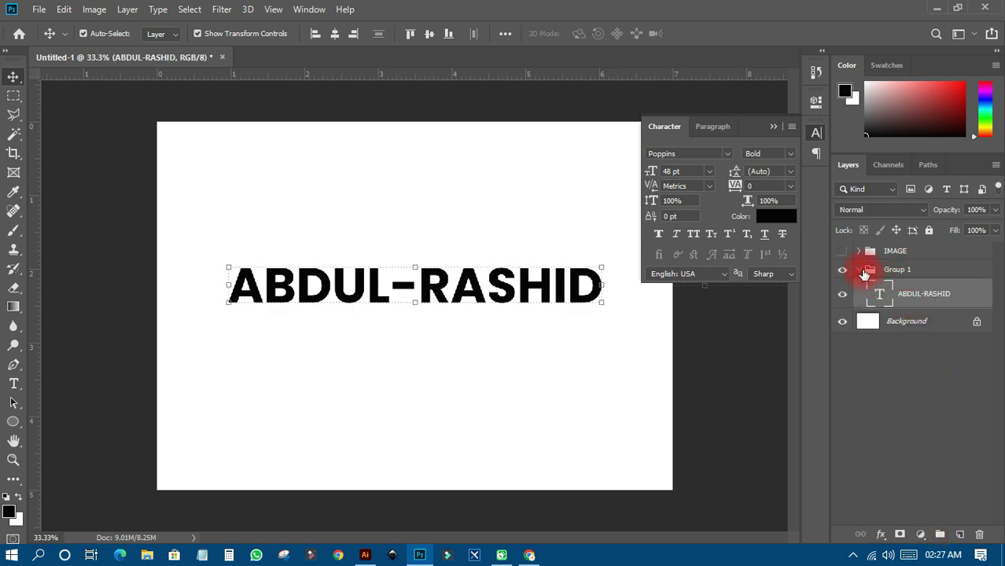
{"action": "left_click", "coordinate": [868, 271]}
{"action": "left_click", "coordinate": [858, 270]}
Step: Rename the group containing the name text layer to TEXTS
{"action": "double_click", "coordinate": [897, 272]}
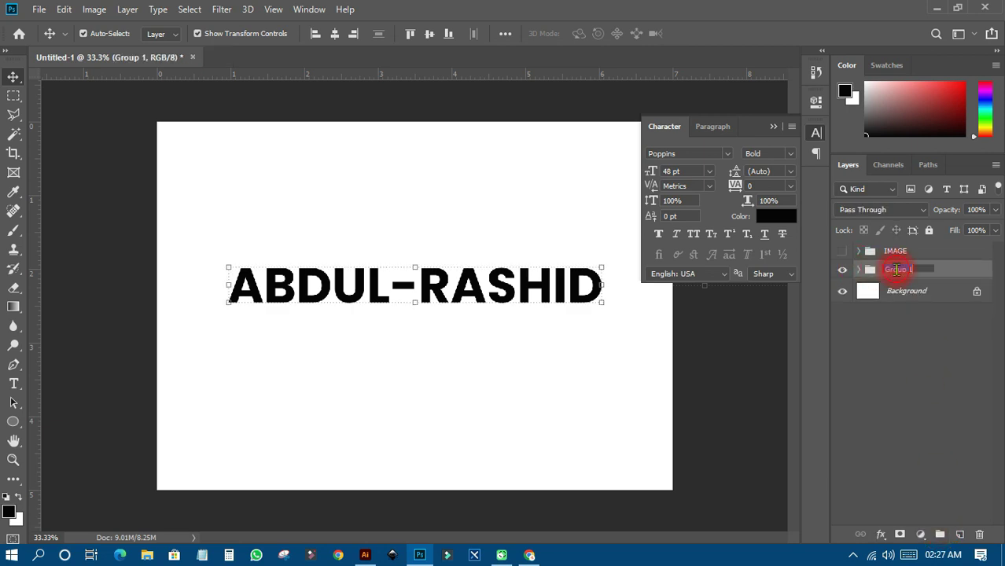
{"action": "type", "text": "TEXT"}
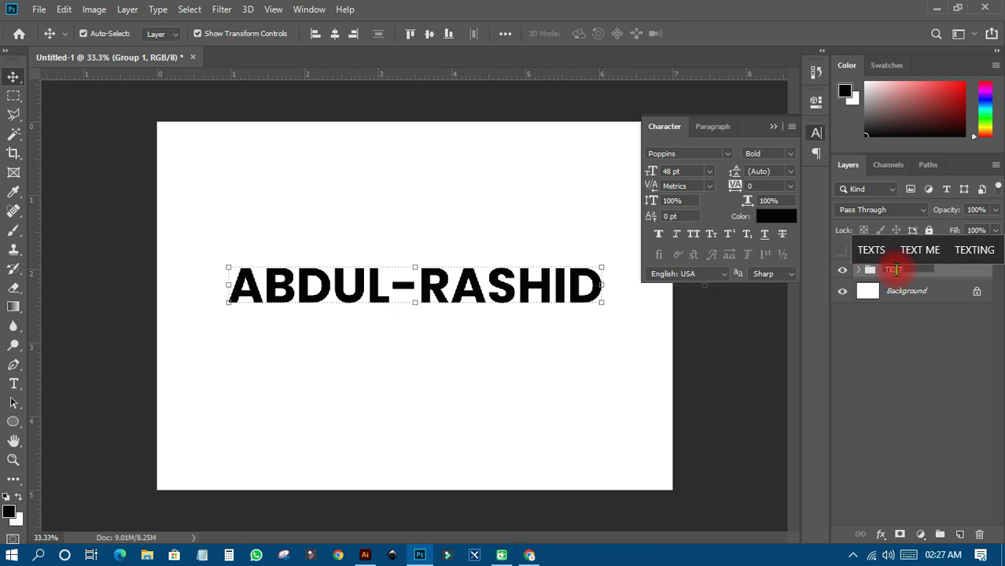
{"action": "type", "text": "S"}
{"action": "key", "text": "Return"}
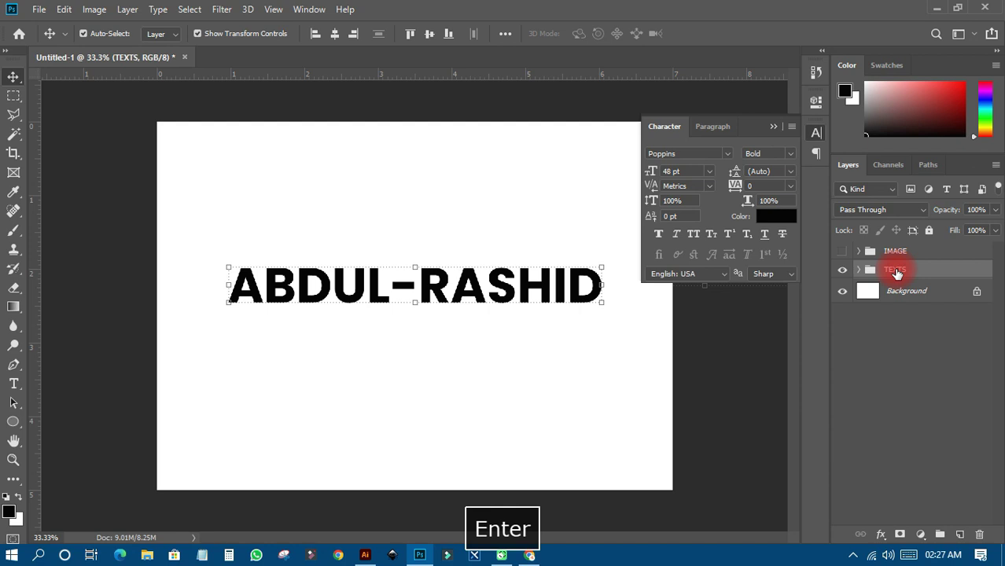
Step: Check what the TEXTS and IMAGE groups contain by toggling their visibility and briefly expanding the IMAGE group
{"action": "left_click", "coordinate": [841, 272]}
{"action": "left_click", "coordinate": [840, 272]}
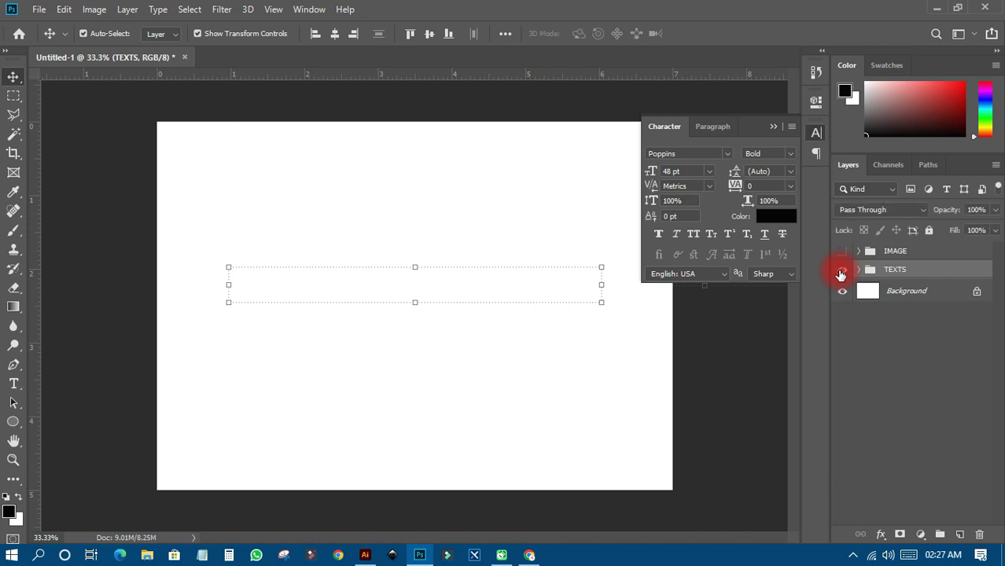
{"action": "left_click", "coordinate": [841, 252]}
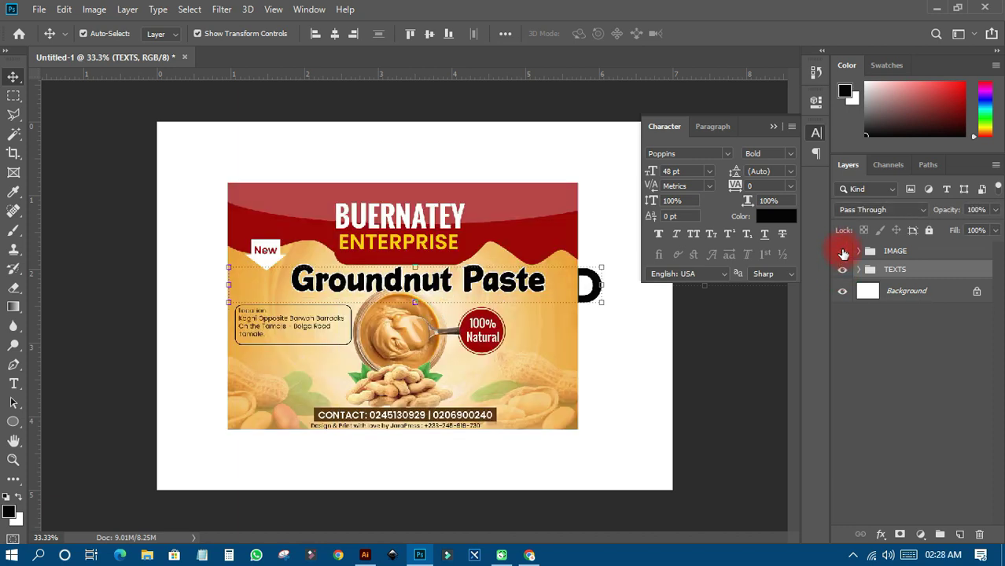
{"action": "left_click", "coordinate": [843, 251]}
{"action": "left_click", "coordinate": [840, 272]}
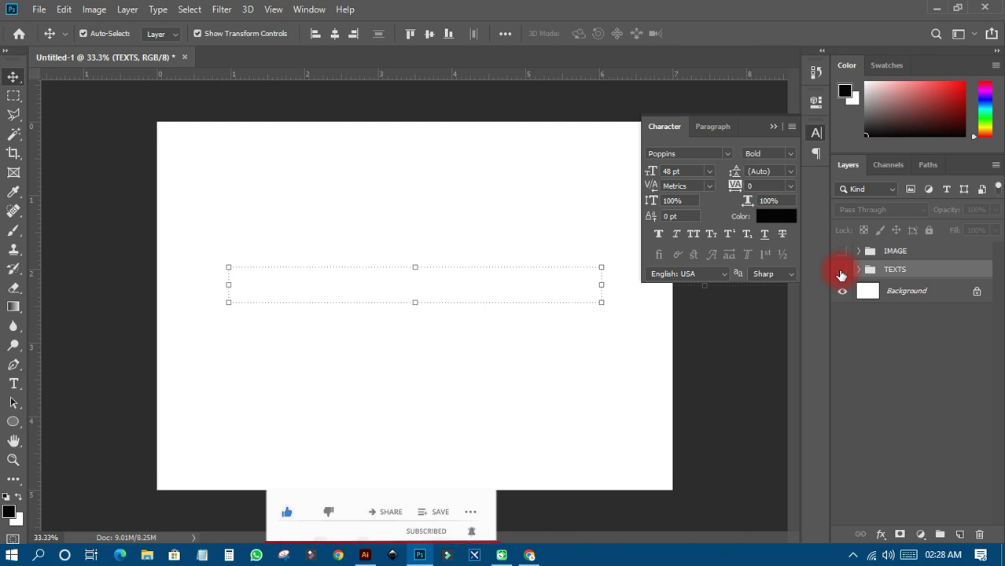
{"action": "left_click", "coordinate": [841, 271]}
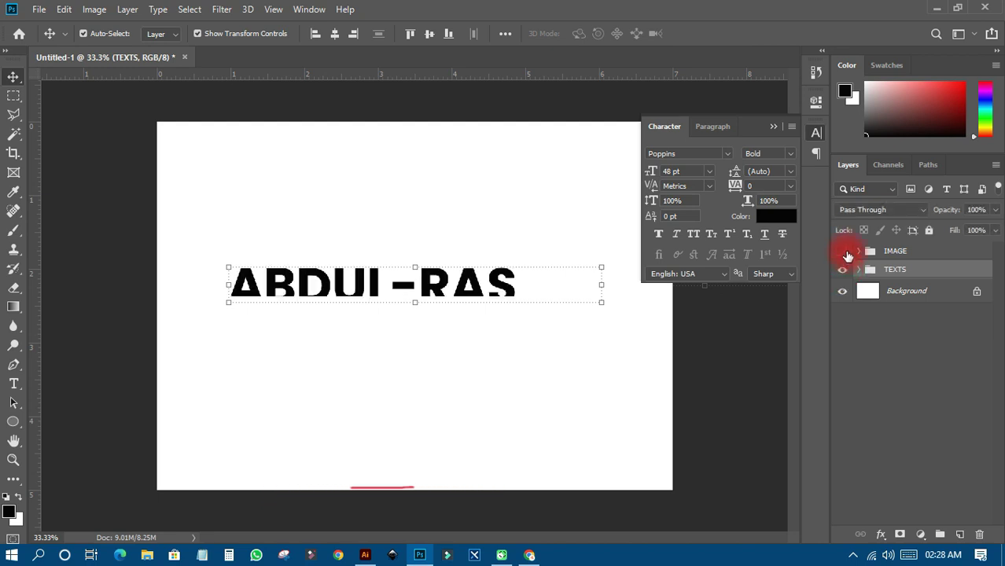
{"action": "left_click", "coordinate": [843, 252]}
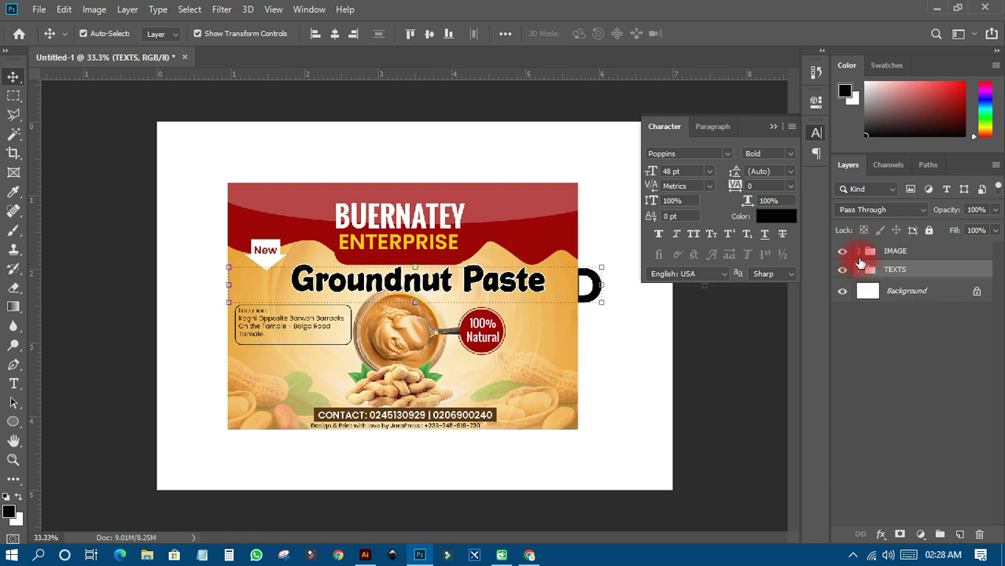
{"action": "left_click", "coordinate": [860, 253]}
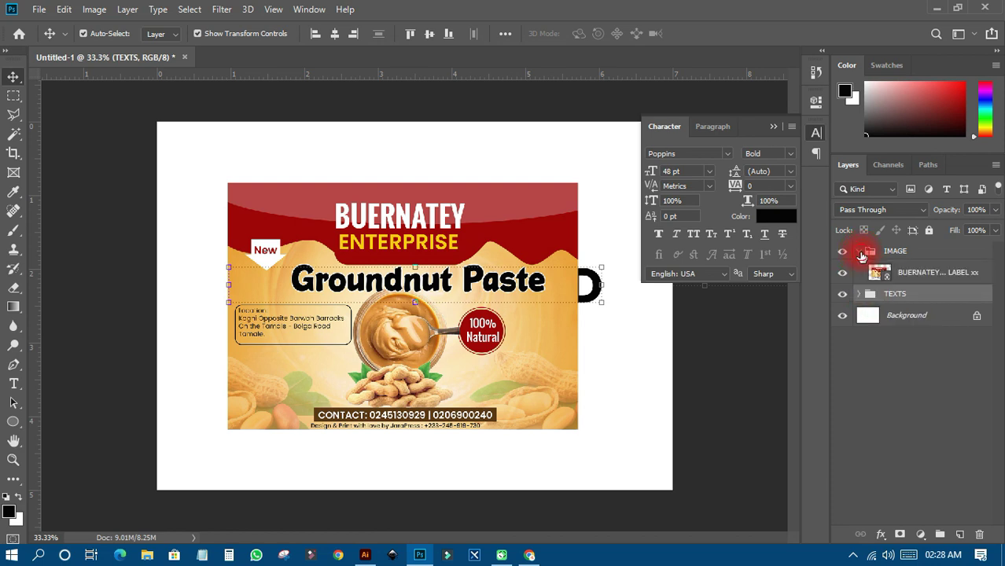
{"action": "left_click", "coordinate": [860, 253]}
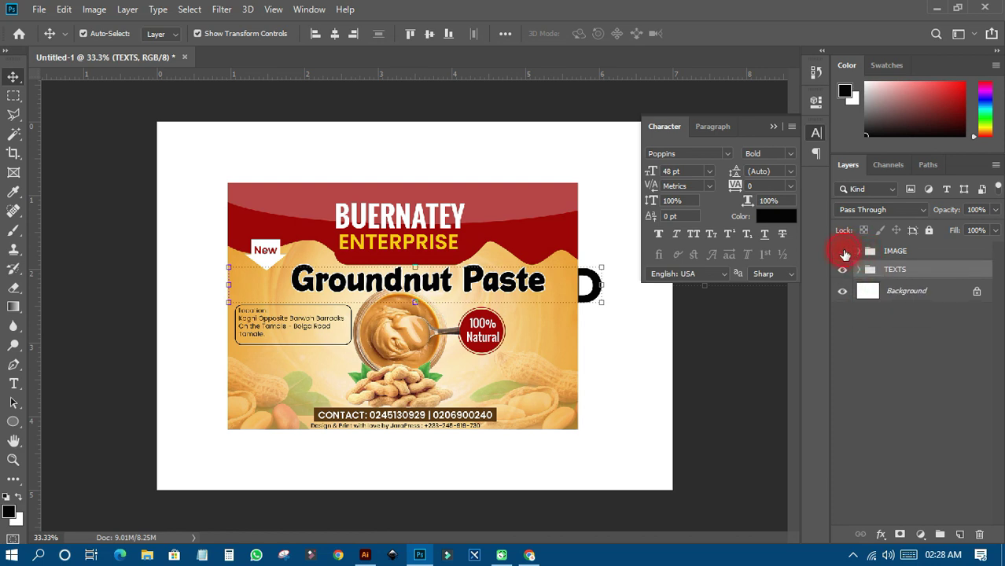
Step: Hide the IMAGE and TEXTS groups and move the label image layer out of IMAGE to the top of the layer stack
{"action": "left_click", "coordinate": [842, 251]}
{"action": "left_click", "coordinate": [842, 270]}
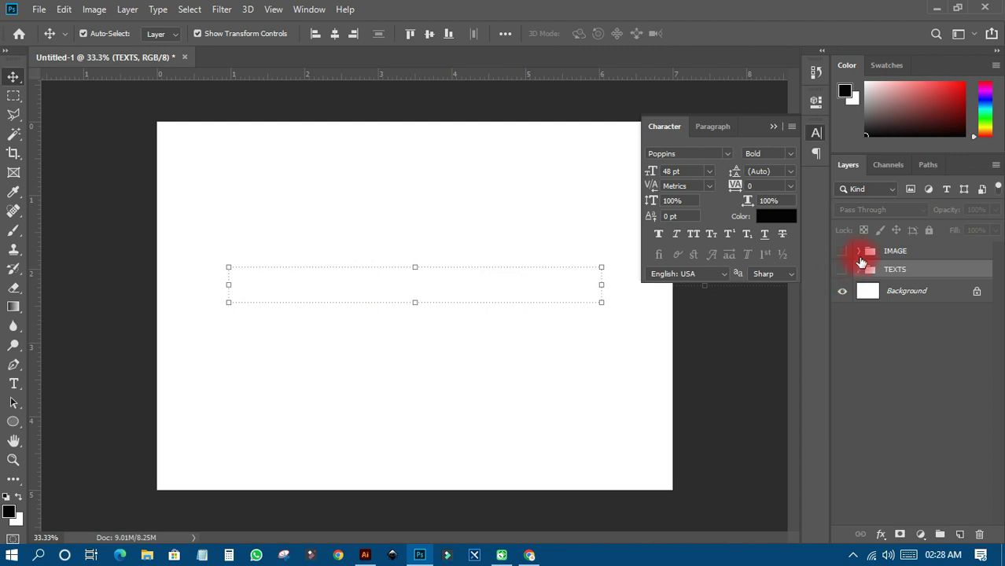
{"action": "left_click", "coordinate": [859, 251]}
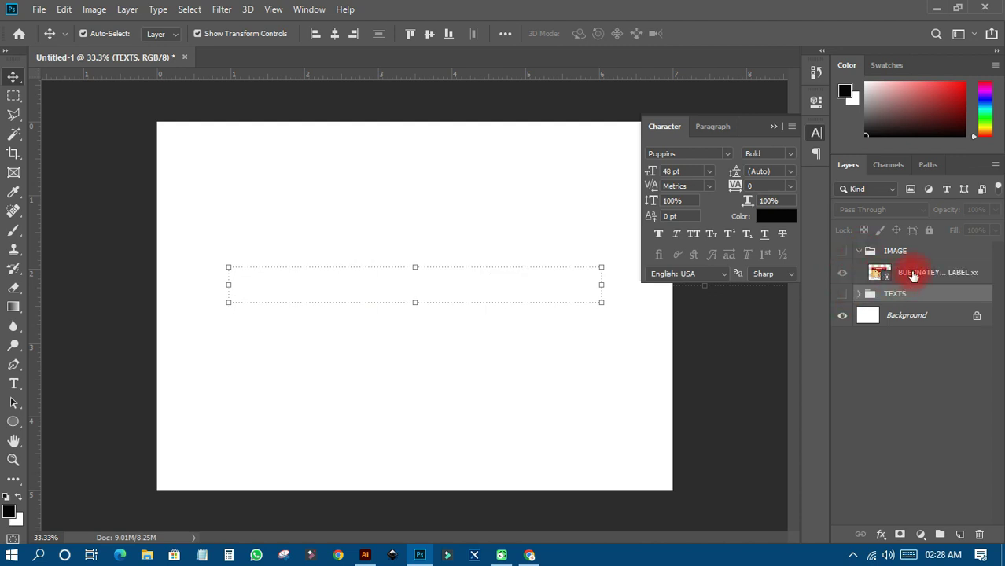
{"action": "left_click_drag", "start_coordinate": [911, 277], "coordinate": [904, 243]}
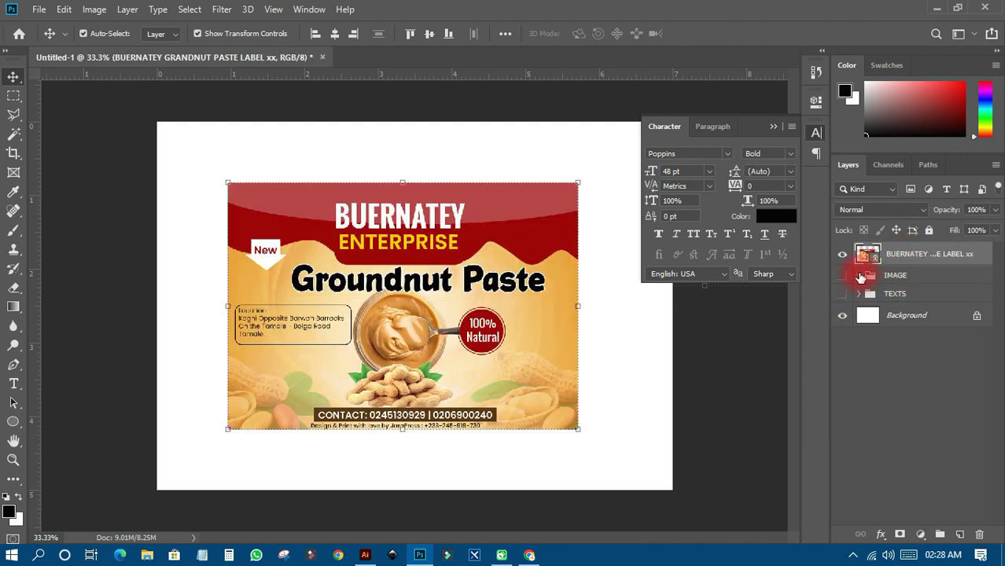
Step: Open the linked label image's source file and draw a black ellipse about 1660 by 1339 px over its middle
{"action": "left_click", "coordinate": [869, 259]}
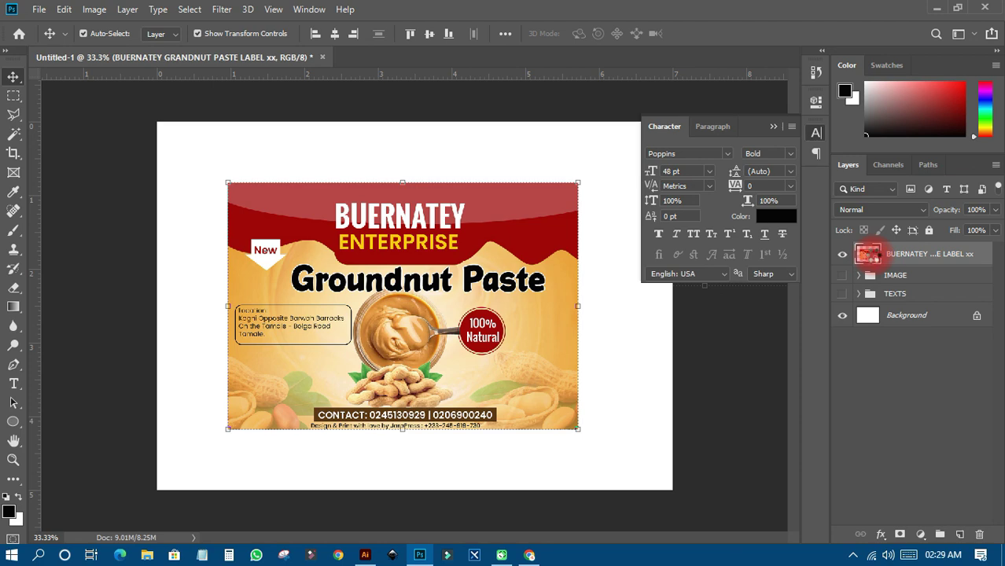
{"action": "double_click", "coordinate": [868, 253]}
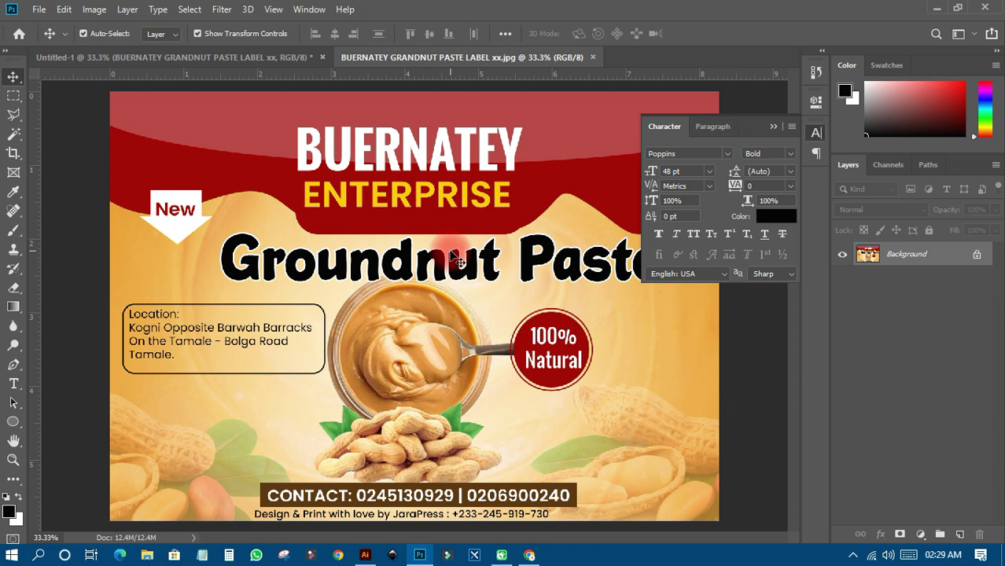
{"action": "left_click", "coordinate": [13, 421]}
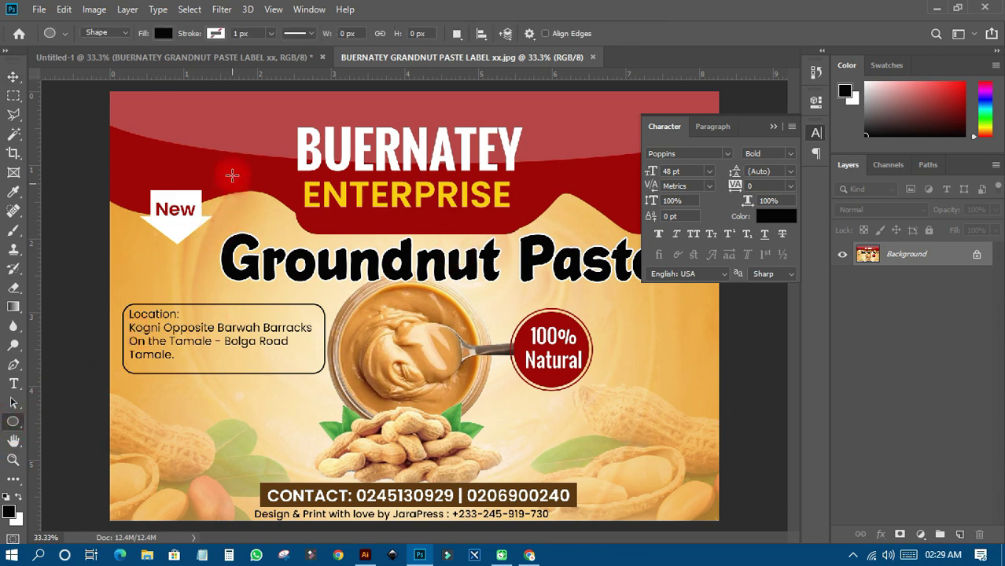
{"action": "left_click_drag", "start_coordinate": [220, 131], "coordinate": [626, 450]}
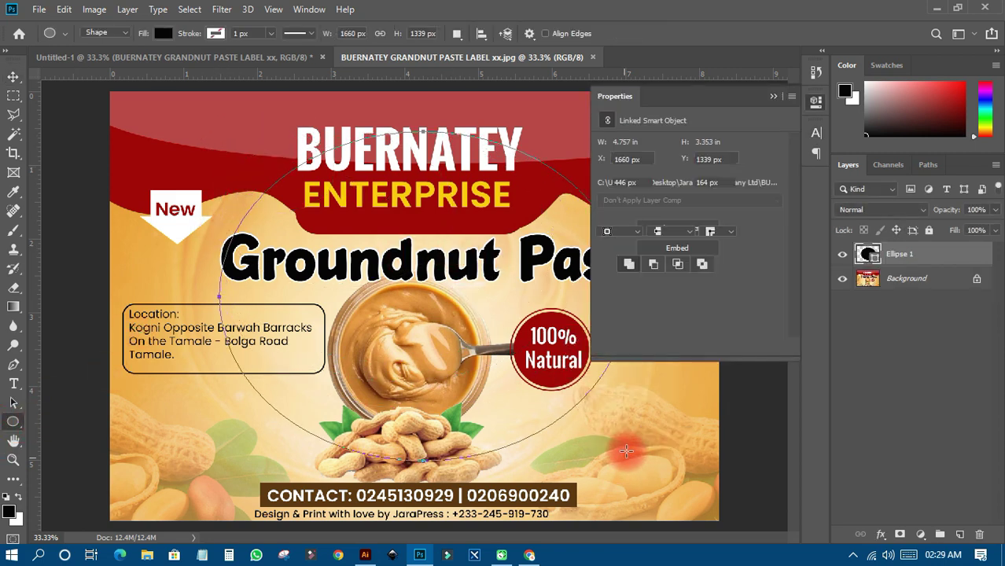
{"action": "left_click", "coordinate": [814, 101]}
{"action": "left_click", "coordinate": [15, 77]}
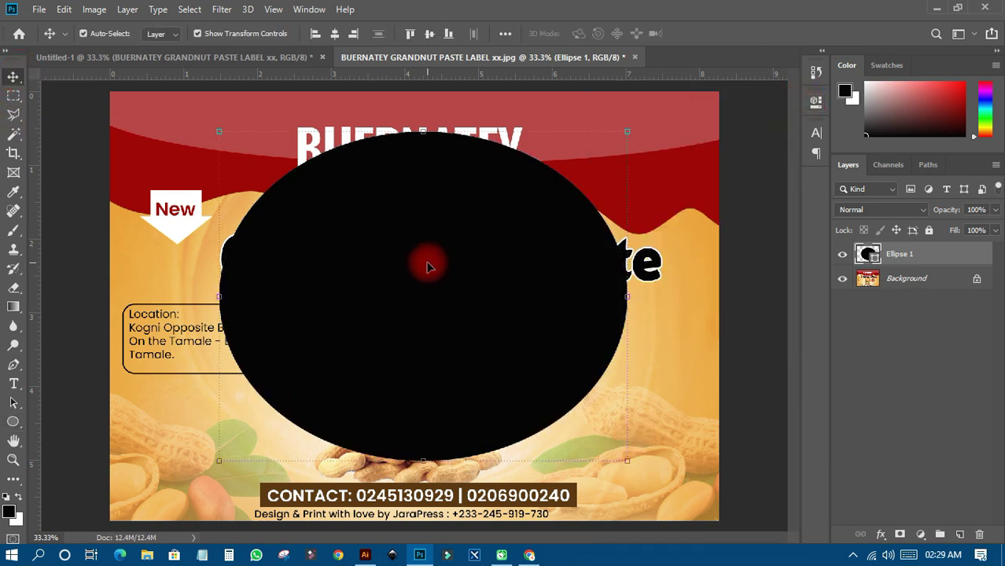
{"action": "left_click", "coordinate": [636, 58]}
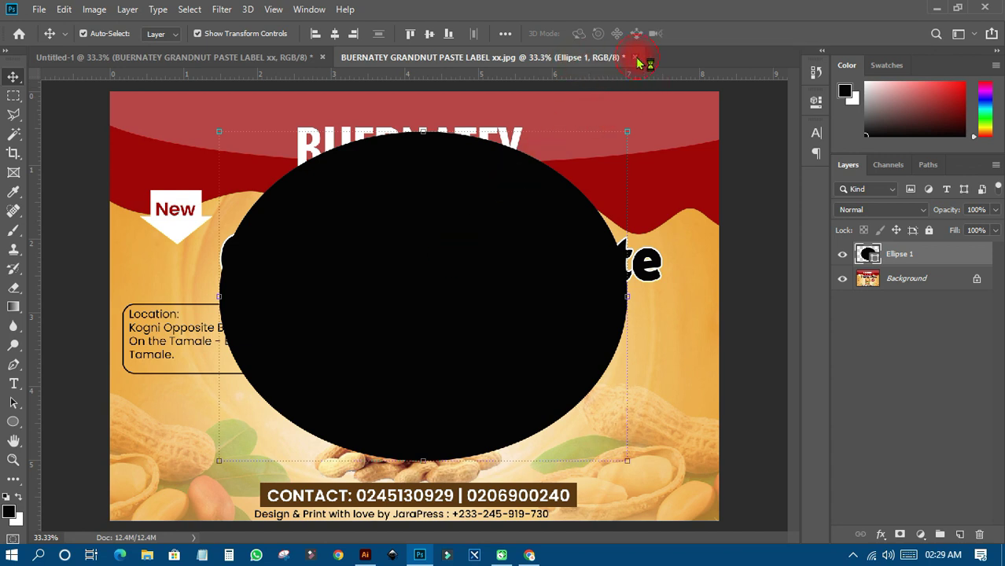
{"action": "left_click", "coordinate": [445, 227]}
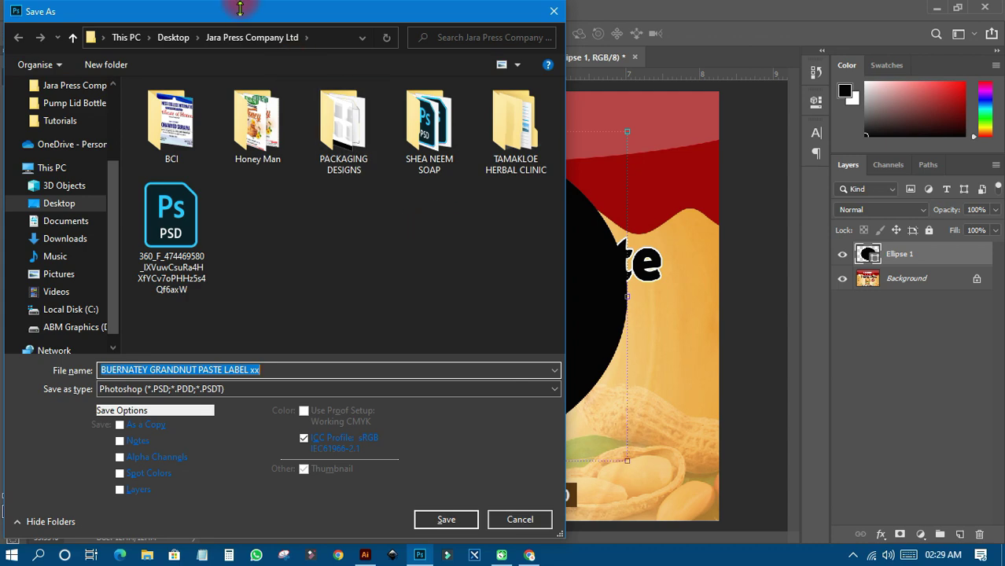
{"action": "left_click_drag", "start_coordinate": [247, 11], "coordinate": [723, 54]}
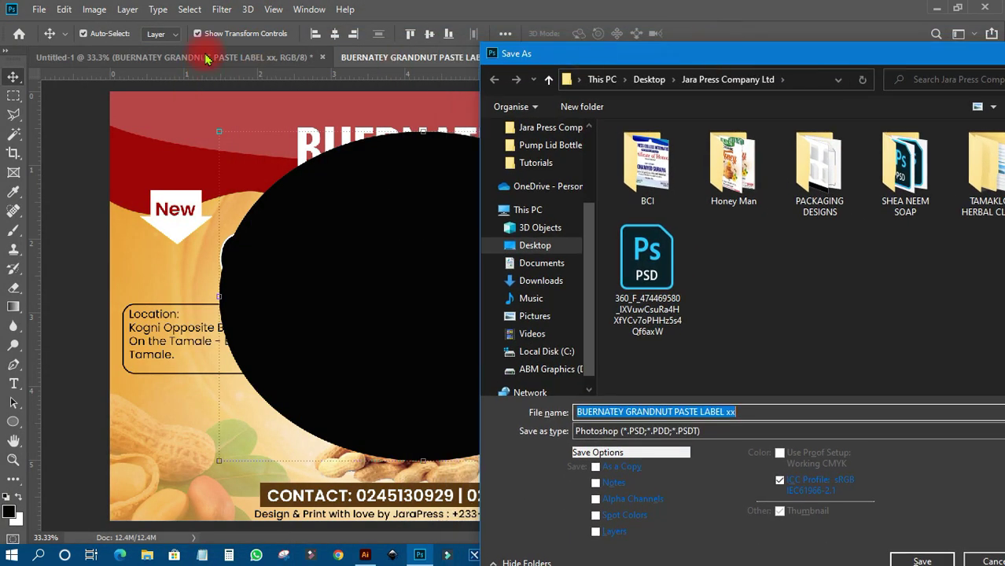
{"action": "left_click_drag", "start_coordinate": [613, 53], "coordinate": [582, 10]}
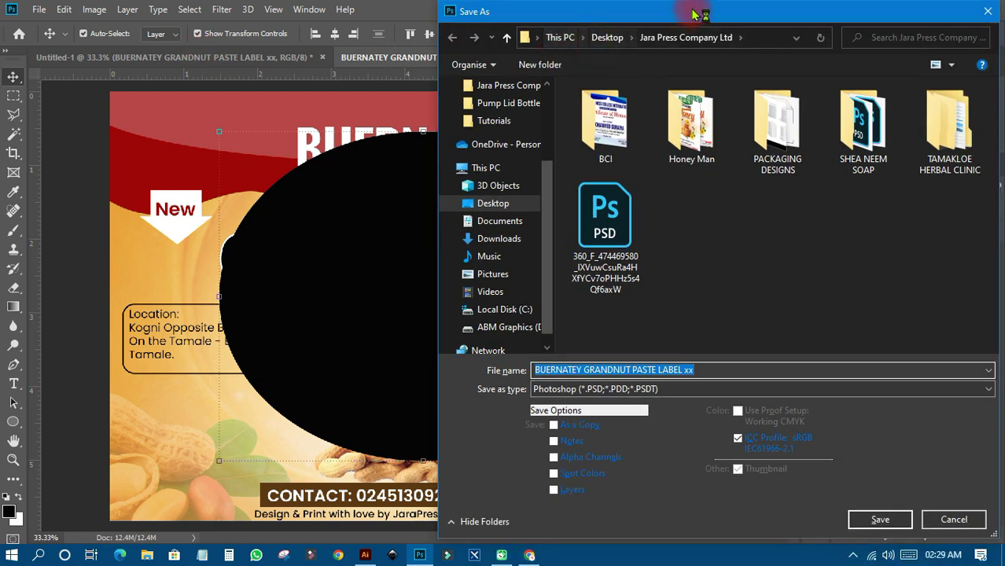
{"action": "left_click_drag", "start_coordinate": [704, 12], "coordinate": [373, 12]}
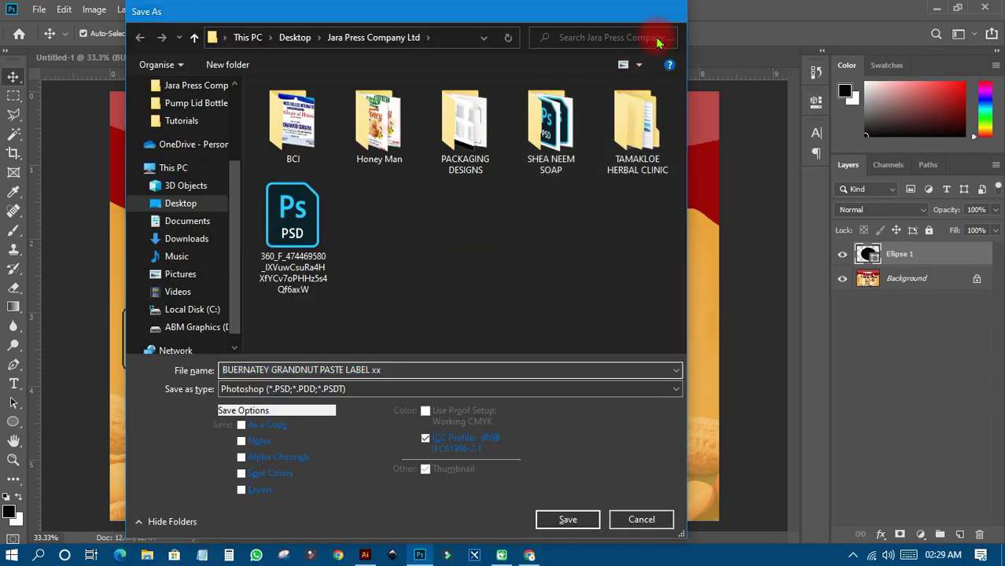
{"action": "left_click", "coordinate": [669, 11]}
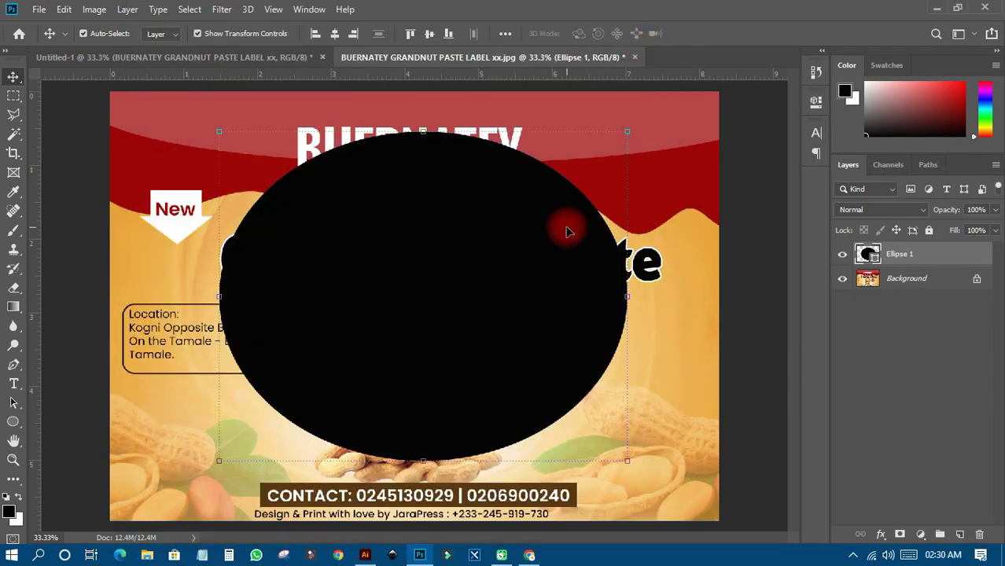
Step: Return to the Untitled-1 document and look up the command for placing linked files
{"action": "left_click", "coordinate": [222, 60]}
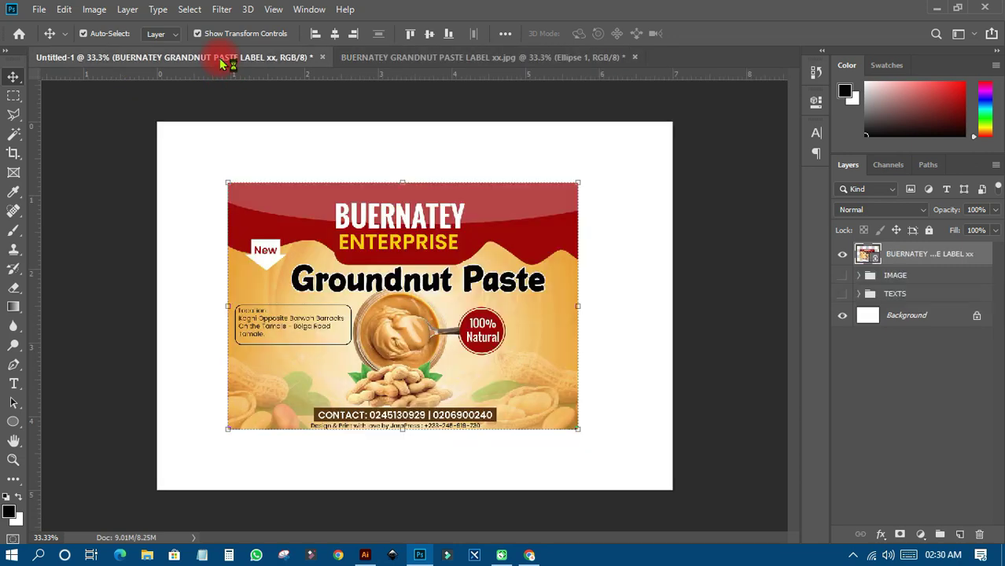
{"action": "left_click", "coordinate": [38, 11]}
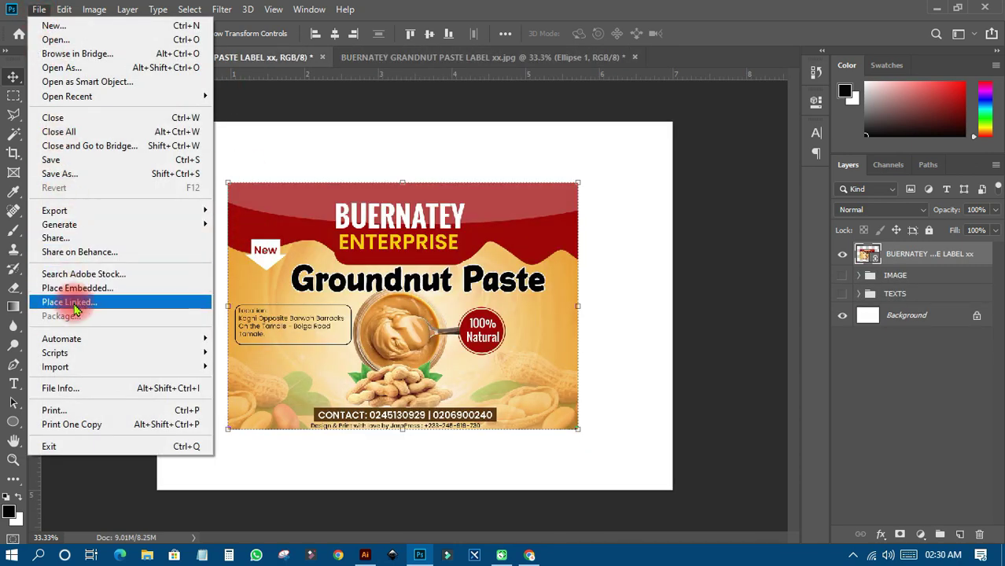
{"action": "left_click", "coordinate": [74, 309]}
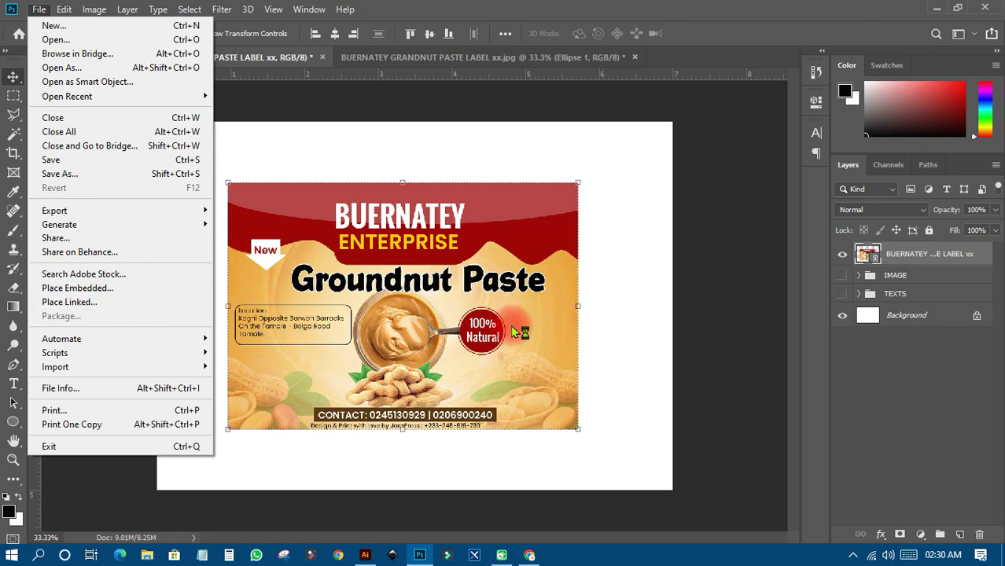
{"action": "left_click", "coordinate": [483, 57]}
{"action": "left_click", "coordinate": [165, 56]}
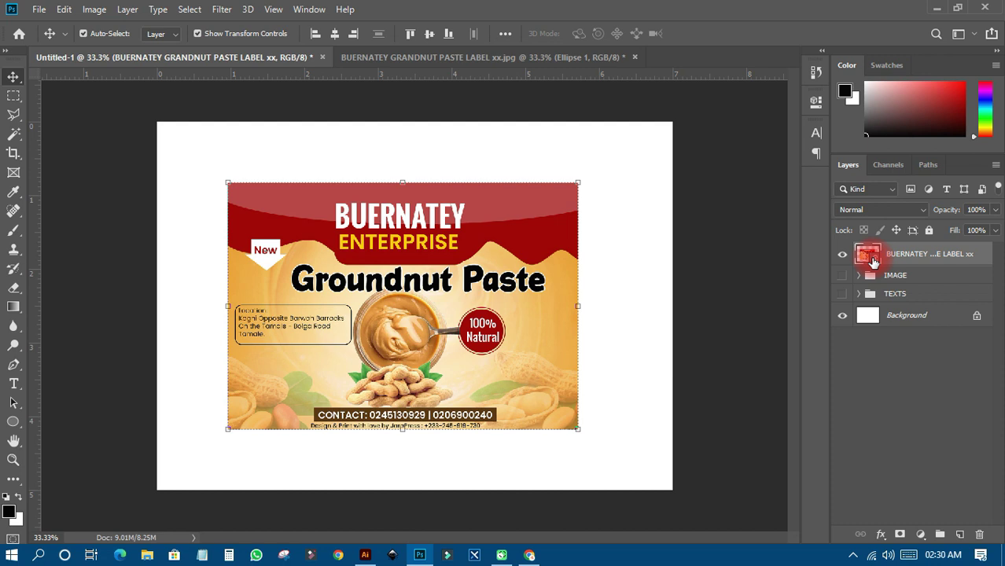
Step: Reopen the linked label image's source file and close it without saving the changes
{"action": "left_click_drag", "start_coordinate": [872, 261], "coordinate": [623, 167]}
{"action": "key", "text": "ctrl+w"}
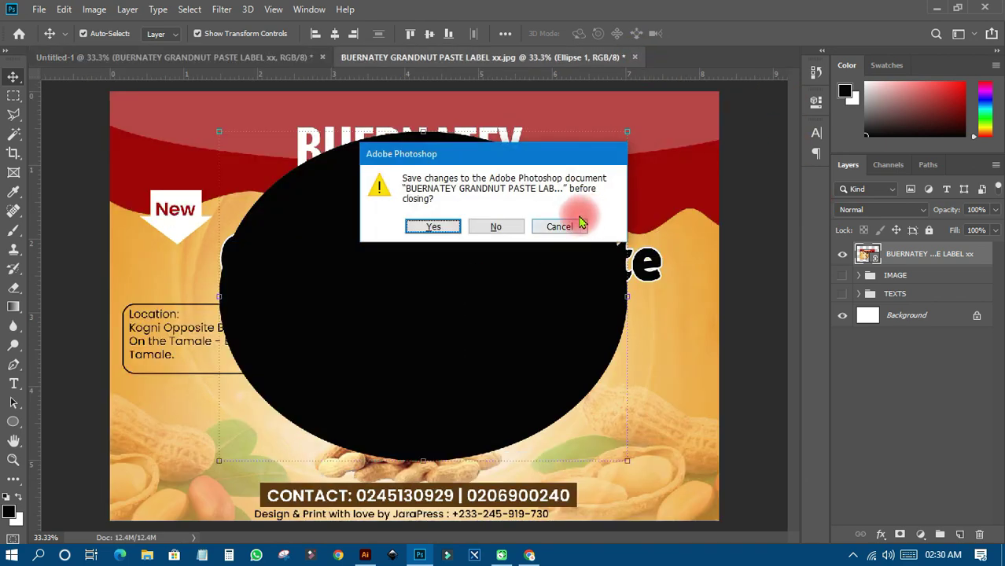
{"action": "left_click", "coordinate": [509, 225]}
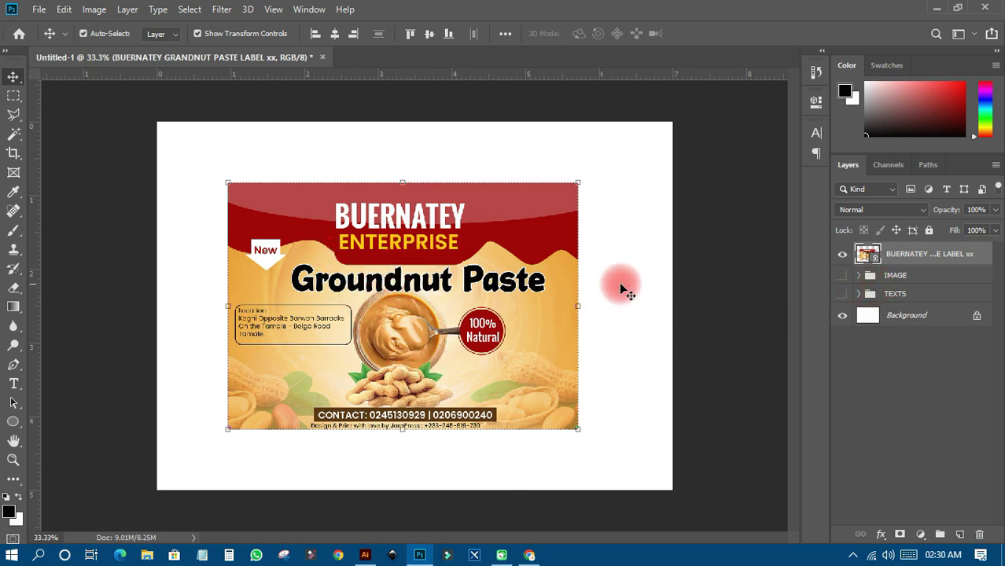
Step: Rasterize the linked label image layer and convert it to a smart object
{"action": "right_click", "coordinate": [916, 254]}
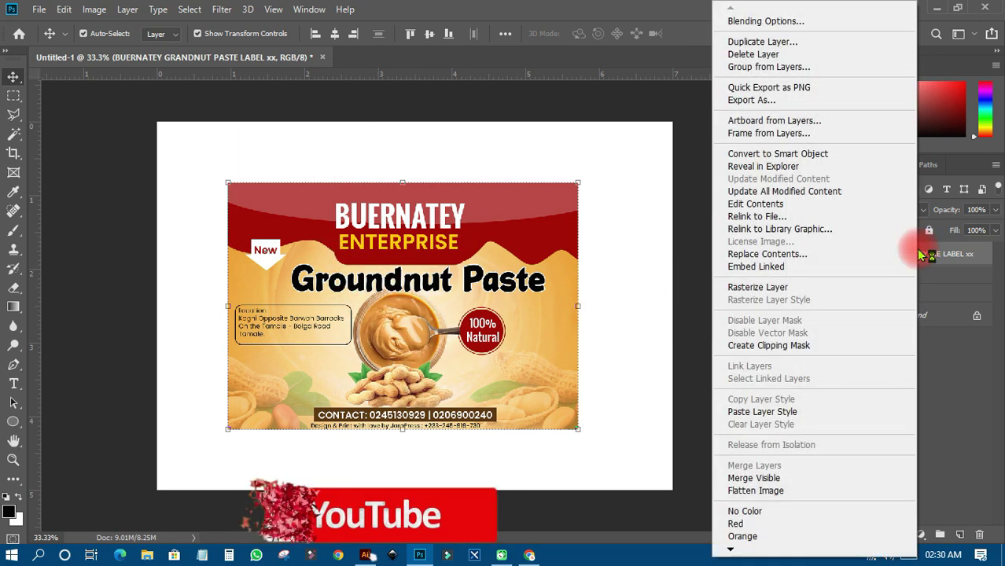
{"action": "left_click", "coordinate": [759, 286]}
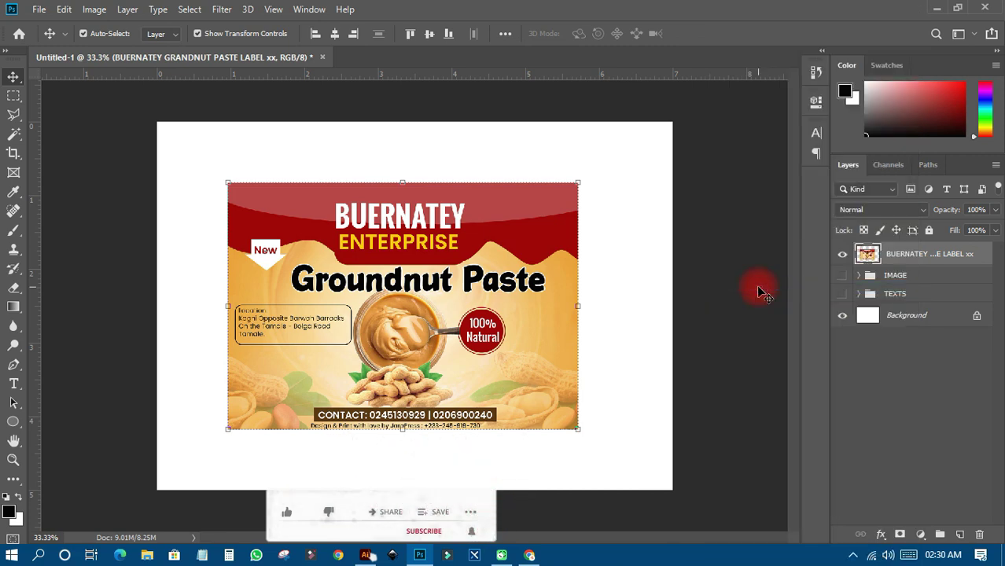
{"action": "right_click", "coordinate": [915, 254]}
{"action": "left_click", "coordinate": [915, 255]}
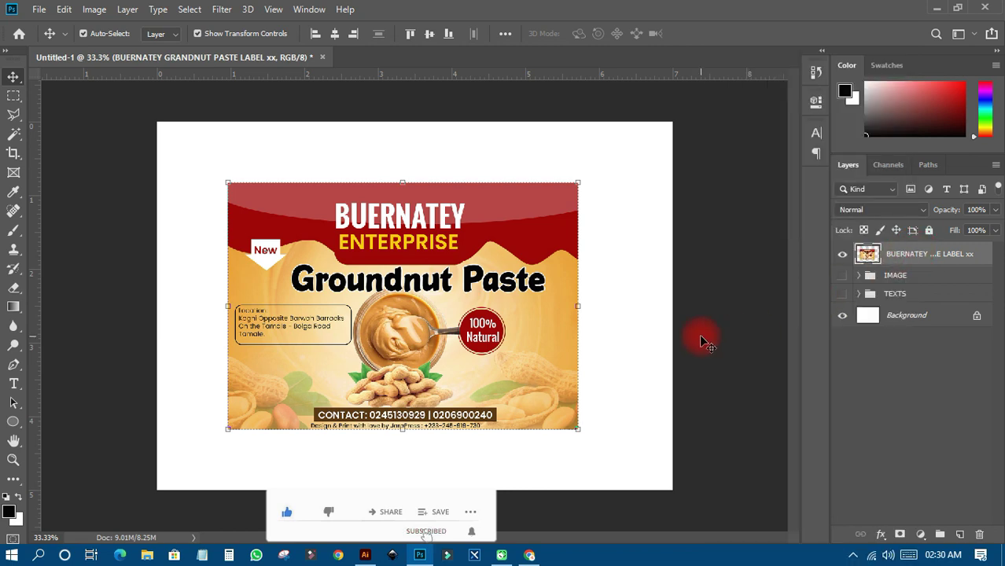
{"action": "right_click", "coordinate": [908, 256]}
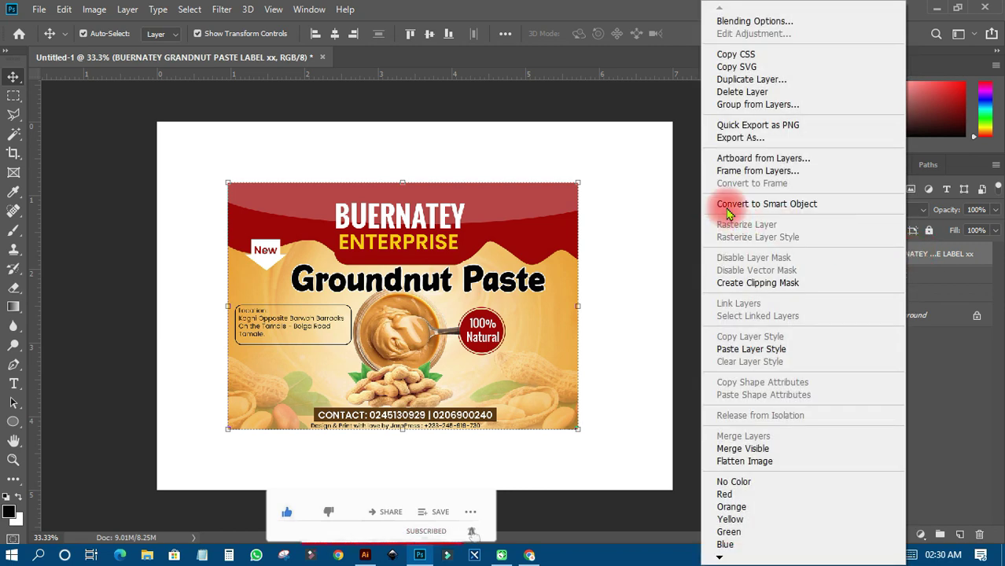
{"action": "left_click", "coordinate": [789, 206]}
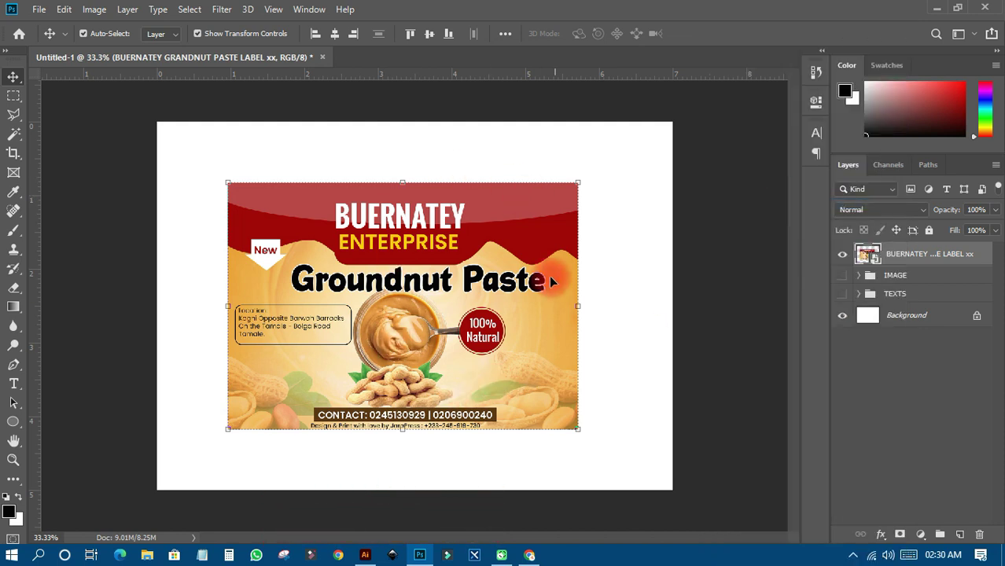
Step: Open the label smart object's contents and draw a black ellipse about 837 by 830 px over the middle of the label
{"action": "left_click", "coordinate": [880, 267]}
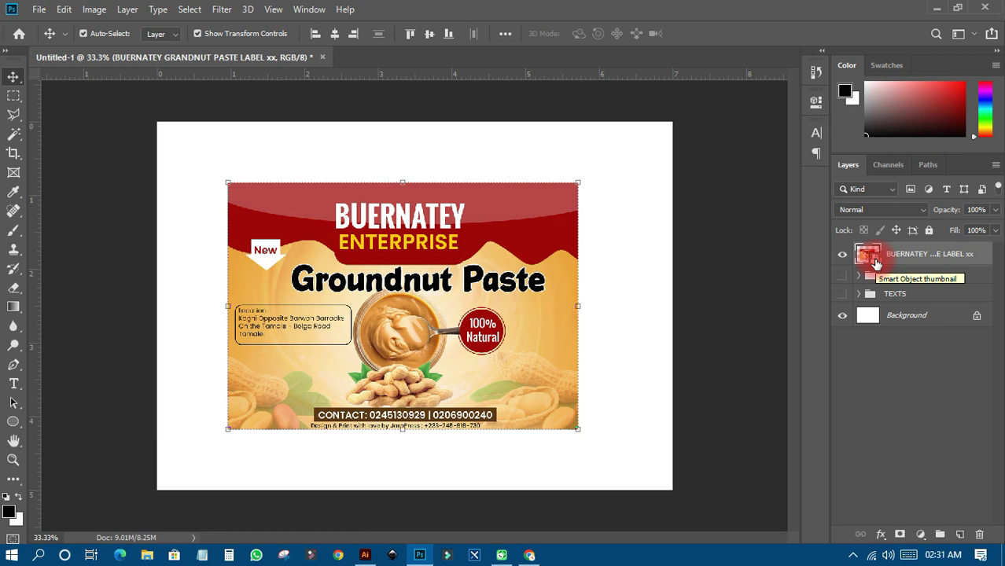
{"action": "double_click", "coordinate": [875, 263]}
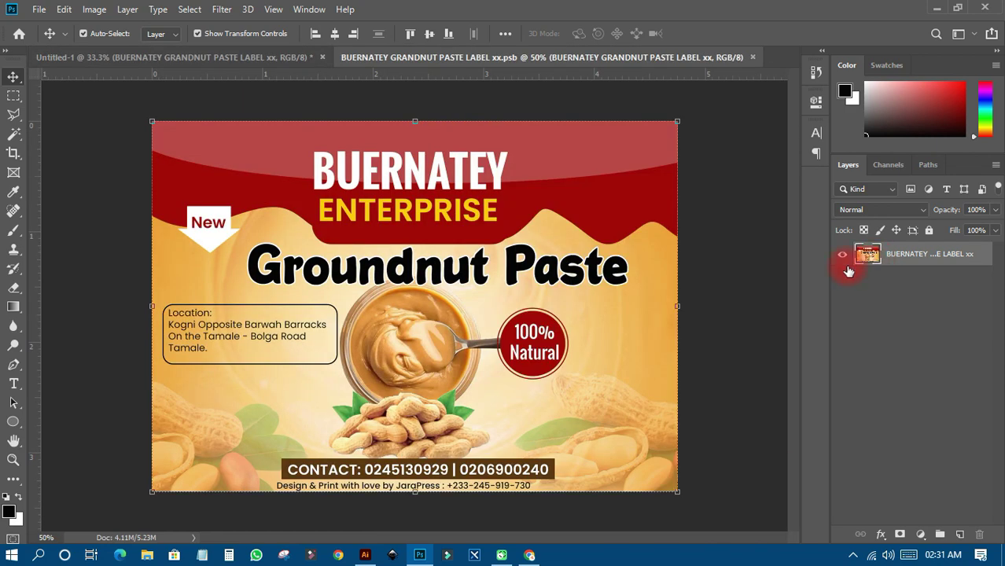
{"action": "left_click", "coordinate": [13, 422]}
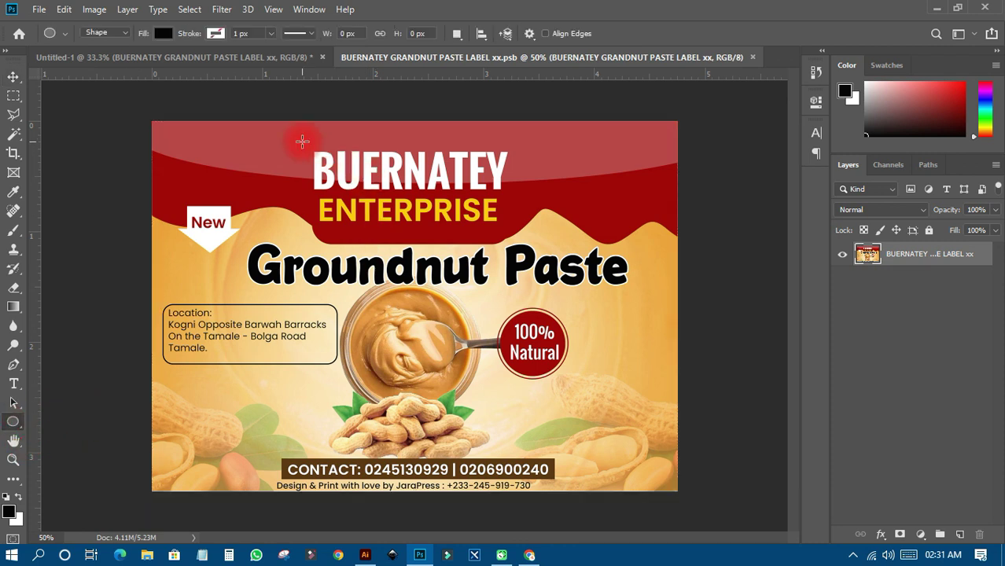
{"action": "left_click_drag", "start_coordinate": [301, 142], "coordinate": [603, 425]}
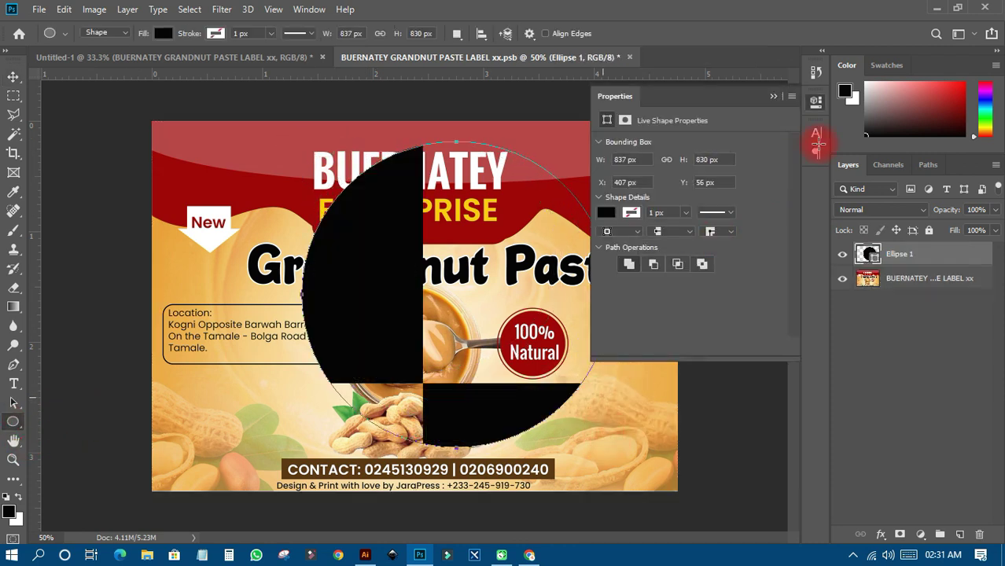
{"action": "left_click", "coordinate": [815, 100]}
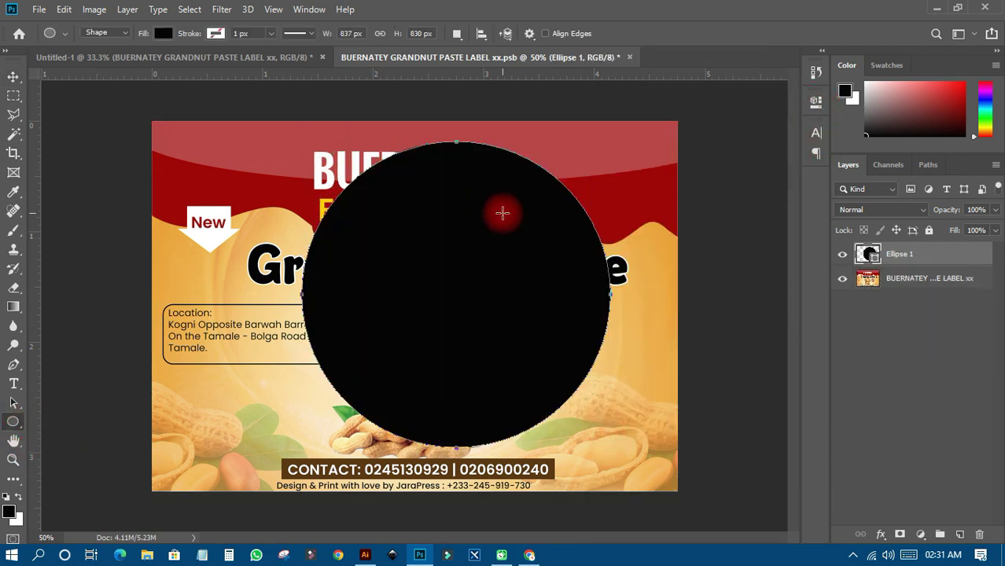
{"action": "left_click", "coordinate": [14, 76]}
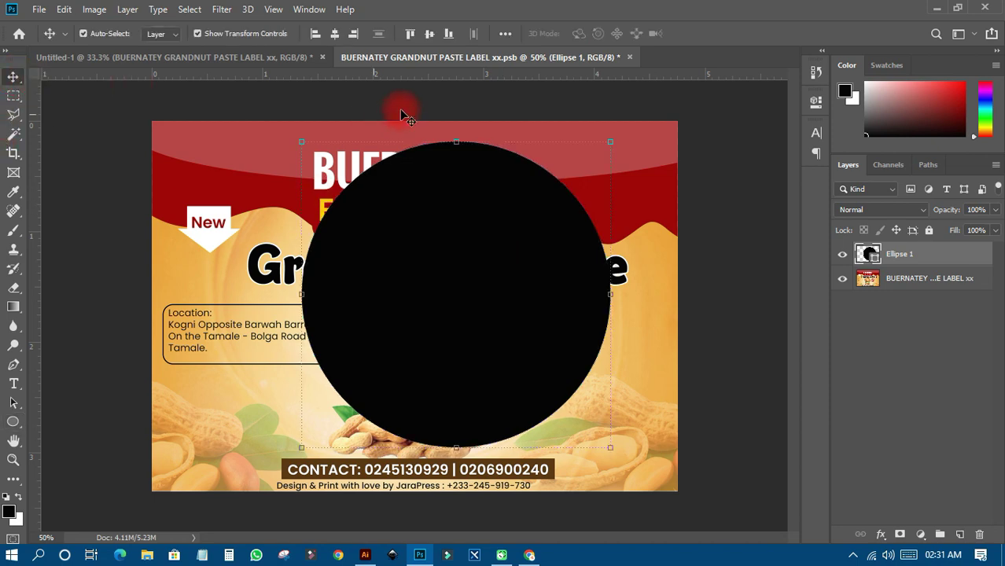
Step: Save the label smart object's contents, and in Untitled-1 shift the updated label image slightly right and down on the canvas
{"action": "left_click", "coordinate": [38, 12]}
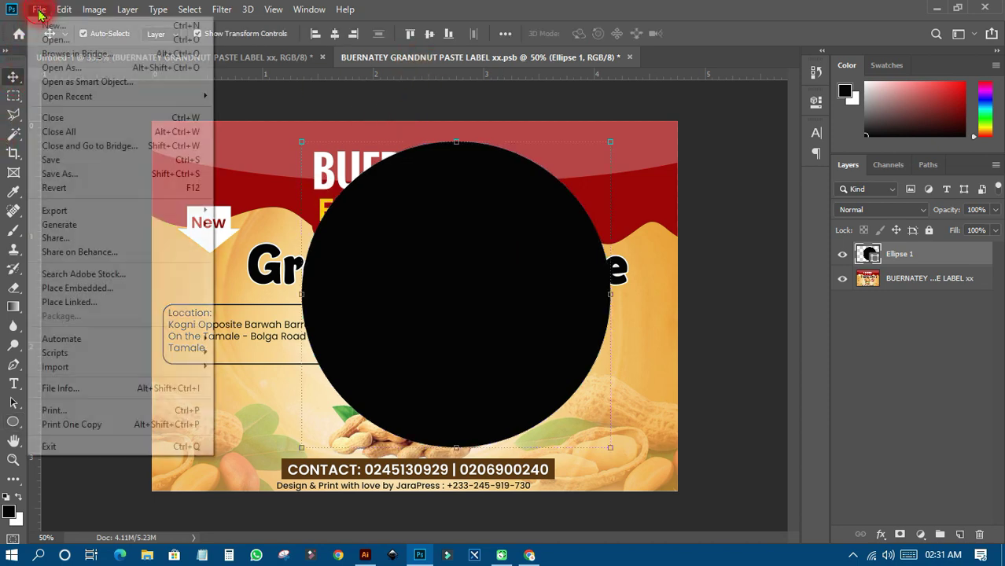
{"action": "left_click", "coordinate": [67, 163]}
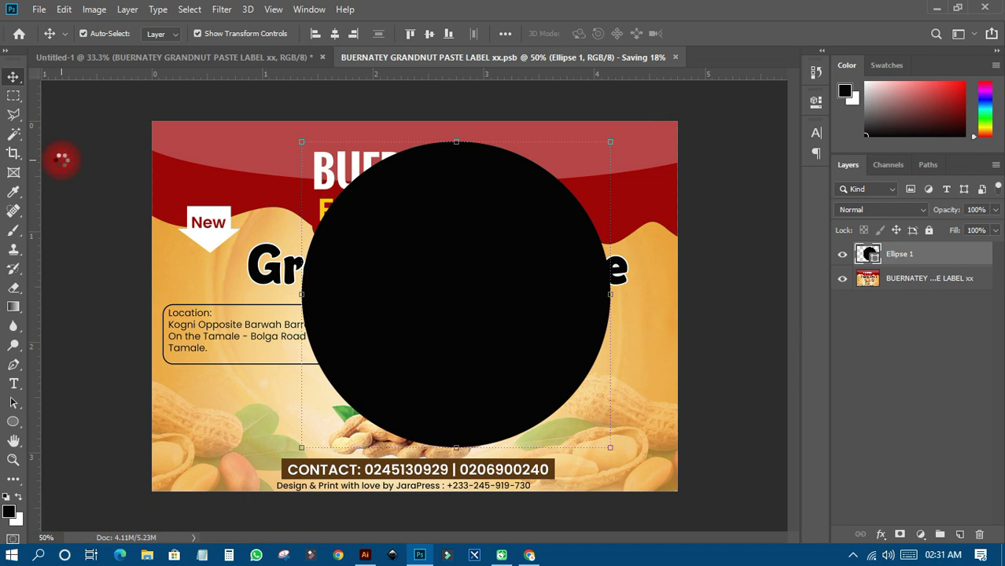
{"action": "left_click_drag", "start_coordinate": [174, 61], "coordinate": [451, 273]}
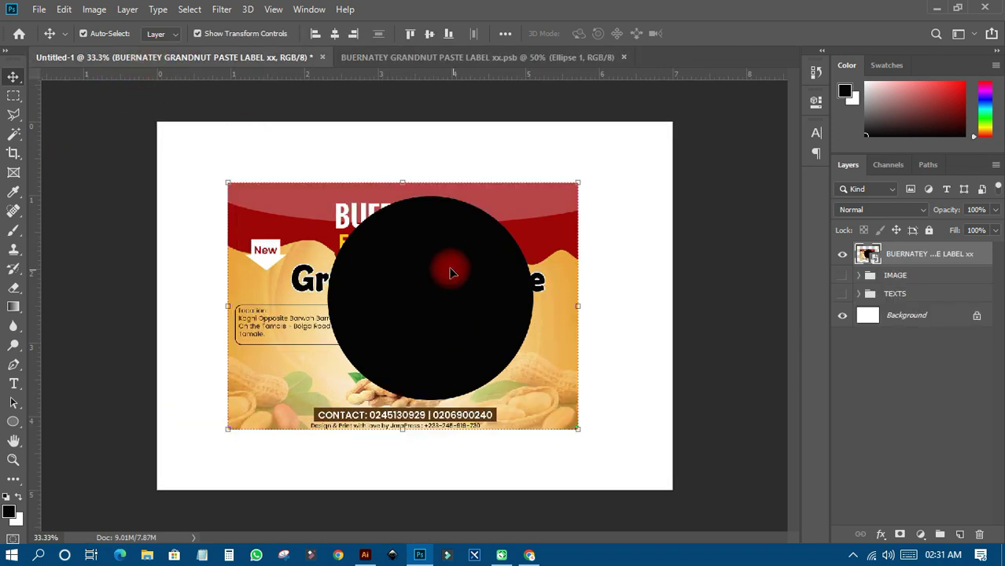
{"action": "left_click", "coordinate": [838, 255]}
{"action": "left_click", "coordinate": [838, 255]}
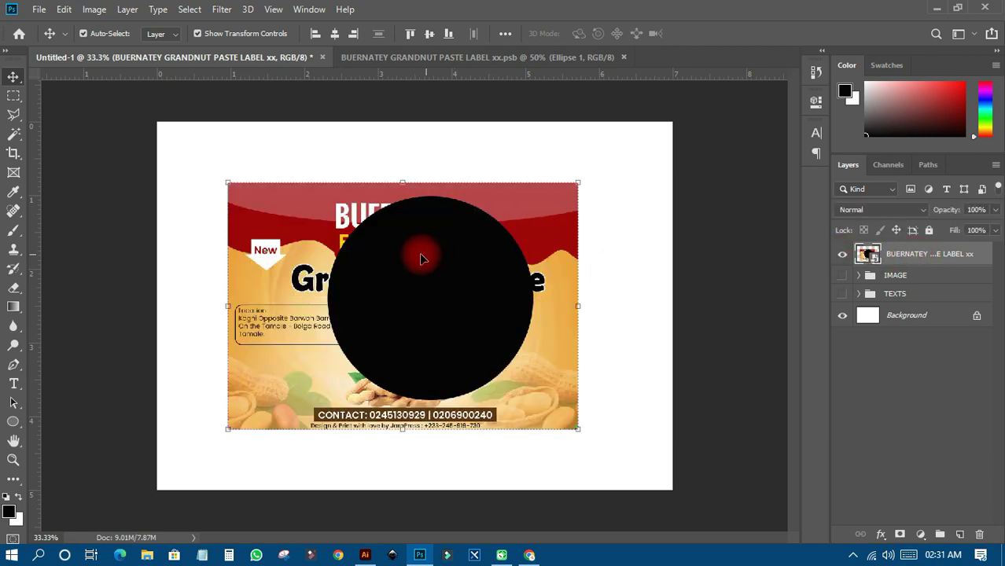
{"action": "left_click_drag", "start_coordinate": [421, 259], "coordinate": [466, 263]}
Step: Hide the ellipse and label layers in the label's .psb file and close the file without saving
{"action": "left_click", "coordinate": [489, 58]}
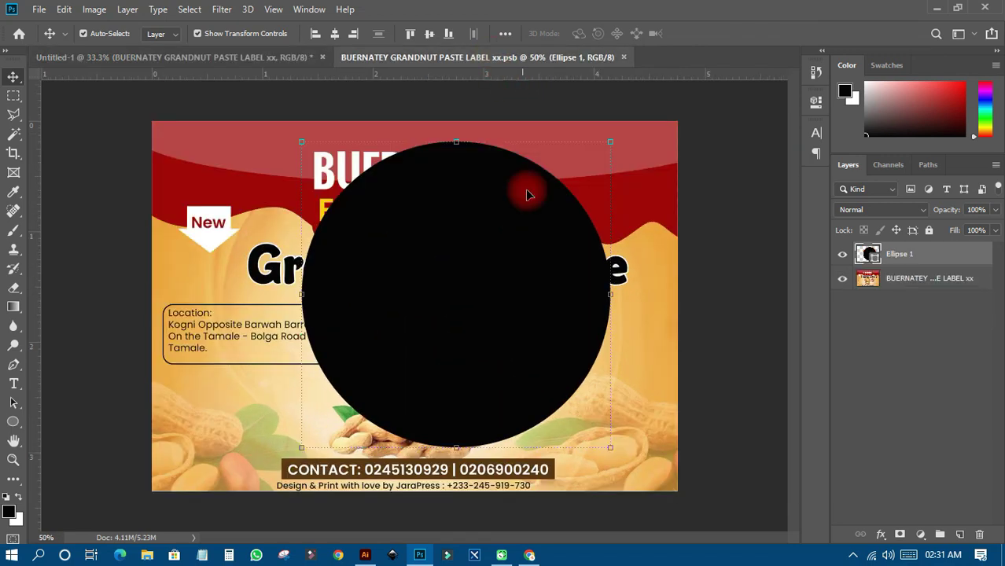
{"action": "left_click", "coordinate": [842, 256]}
{"action": "left_click", "coordinate": [841, 279]}
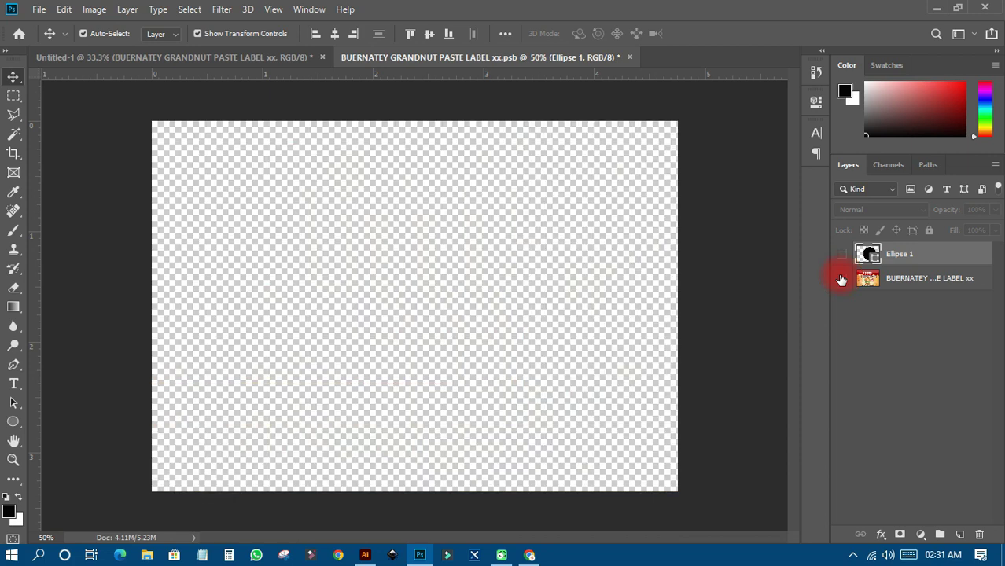
{"action": "left_click", "coordinate": [629, 56]}
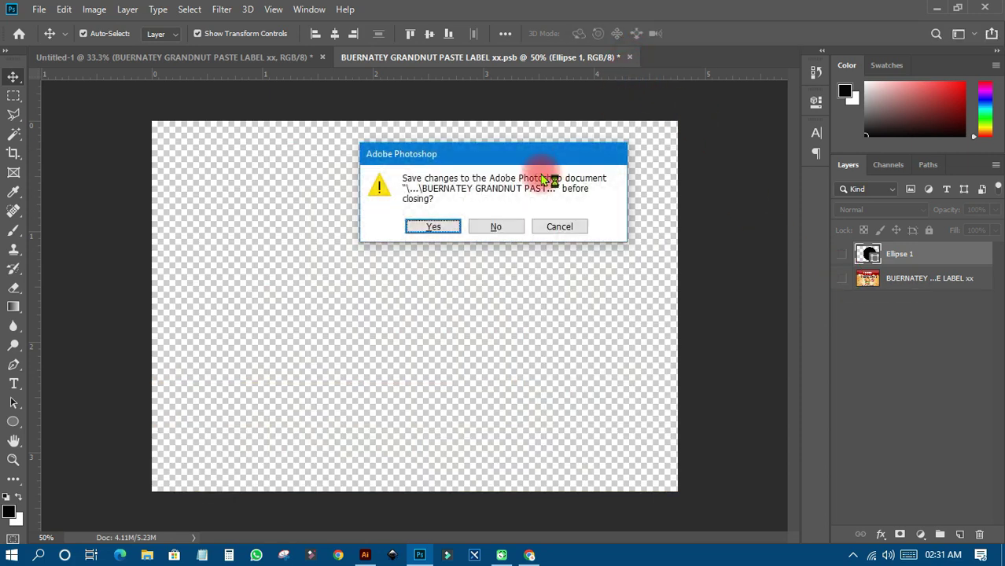
{"action": "left_click", "coordinate": [503, 227]}
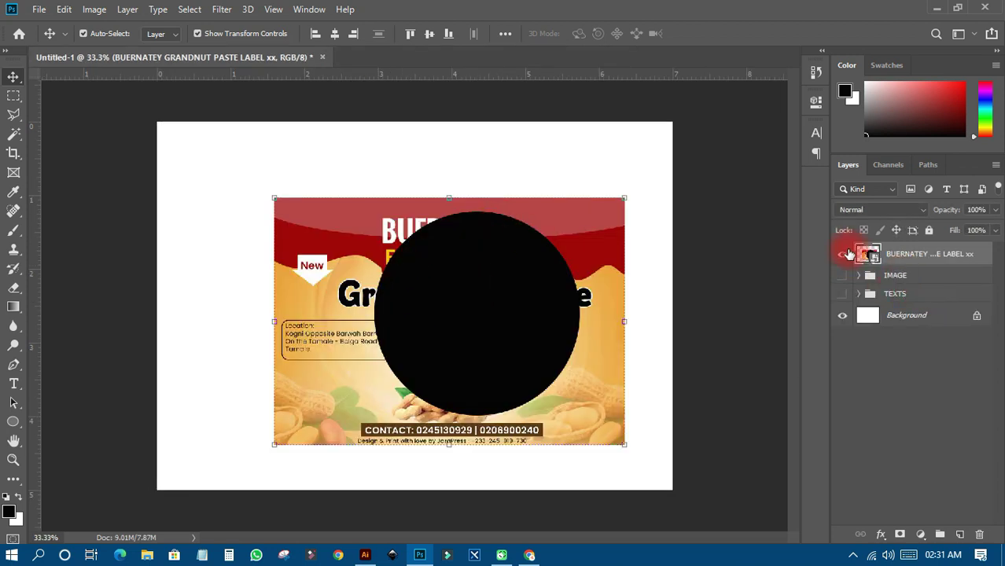
Step: Hide the label image layer and move the name text layer out of TEXTS to the top of the layer stack
{"action": "left_click", "coordinate": [843, 254]}
{"action": "left_click", "coordinate": [858, 293]}
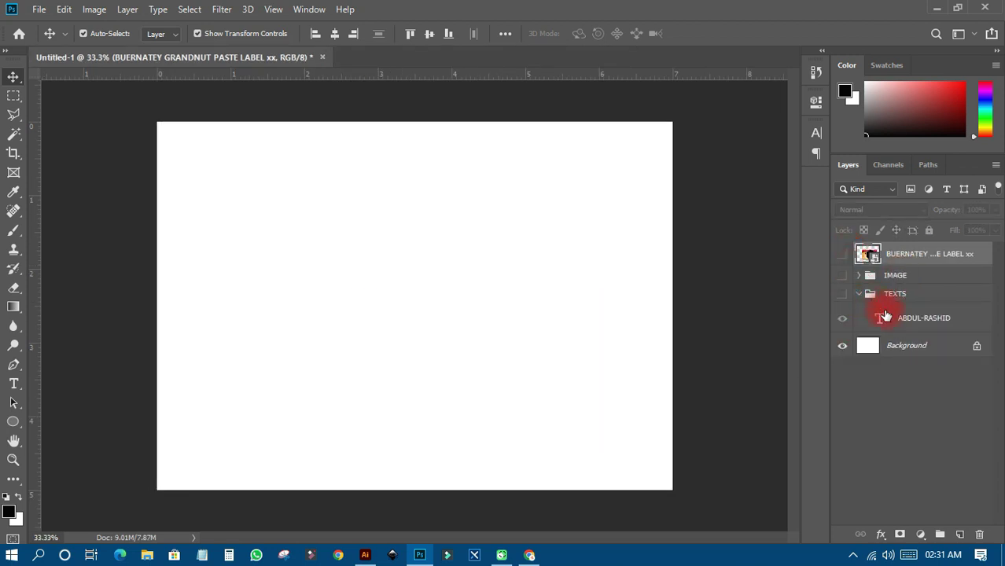
{"action": "left_click_drag", "start_coordinate": [886, 316], "coordinate": [906, 253]}
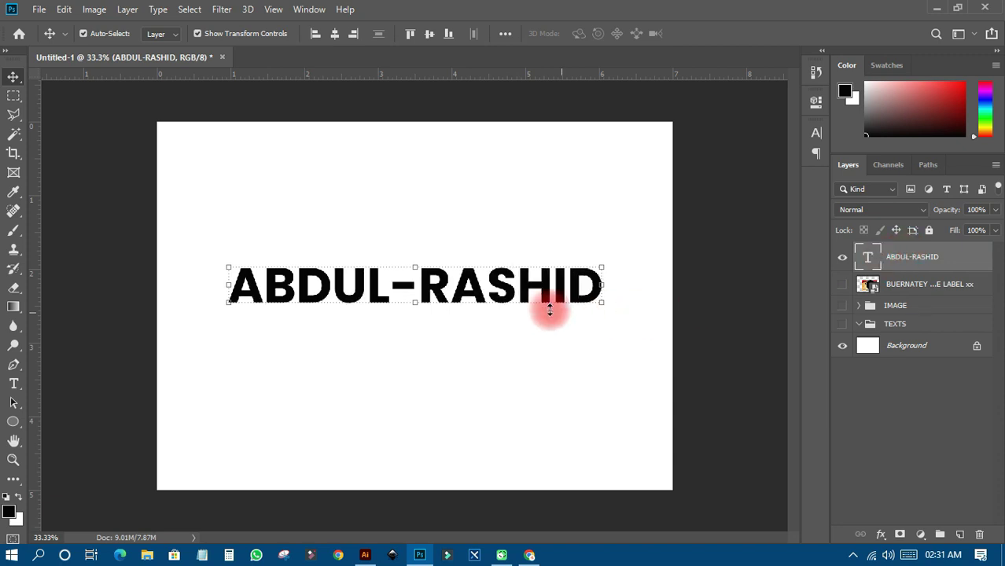
Step: Nudge the name text slightly on the canvas and convert its layer to a smart object
{"action": "left_click_drag", "start_coordinate": [545, 307], "coordinate": [610, 303]}
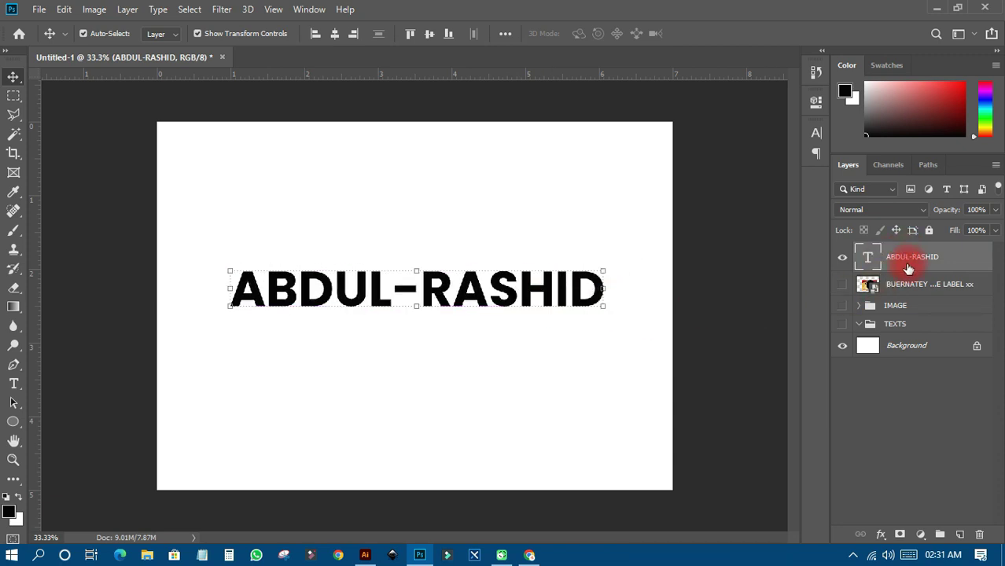
{"action": "right_click", "coordinate": [914, 262]}
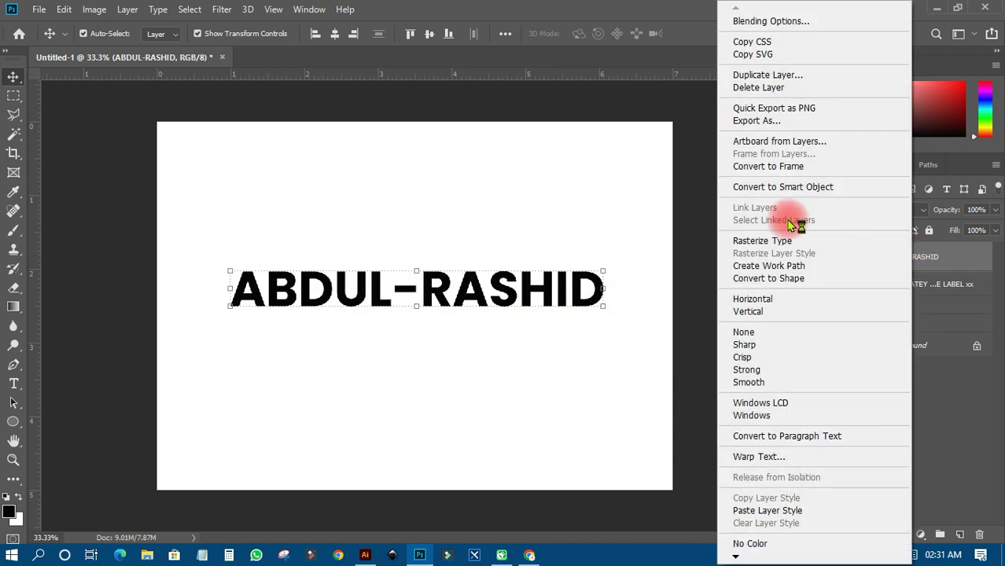
{"action": "left_click", "coordinate": [782, 186]}
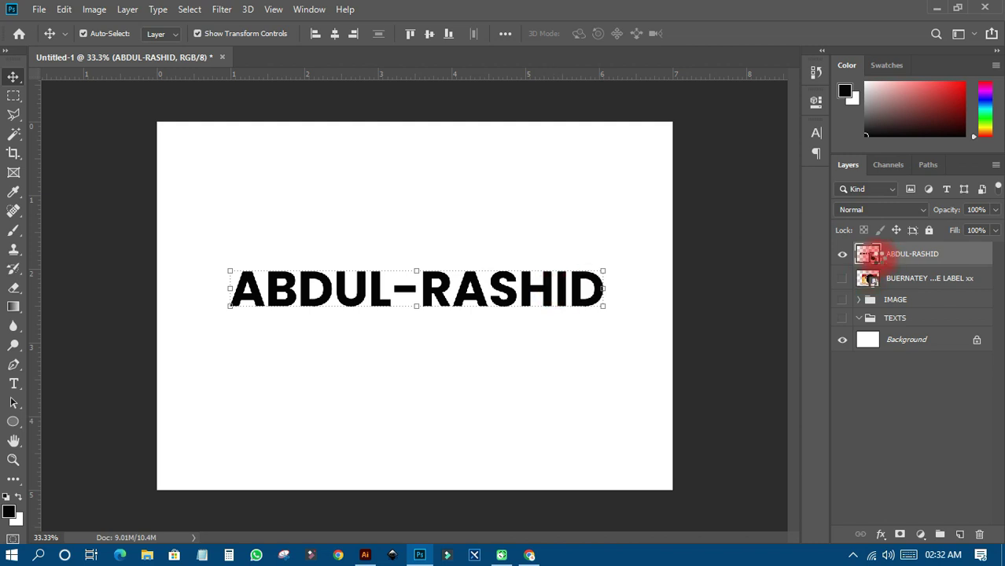
Step: Open the name text's smart object and retype the last letters of the second name to make a different name
{"action": "double_click", "coordinate": [868, 254]}
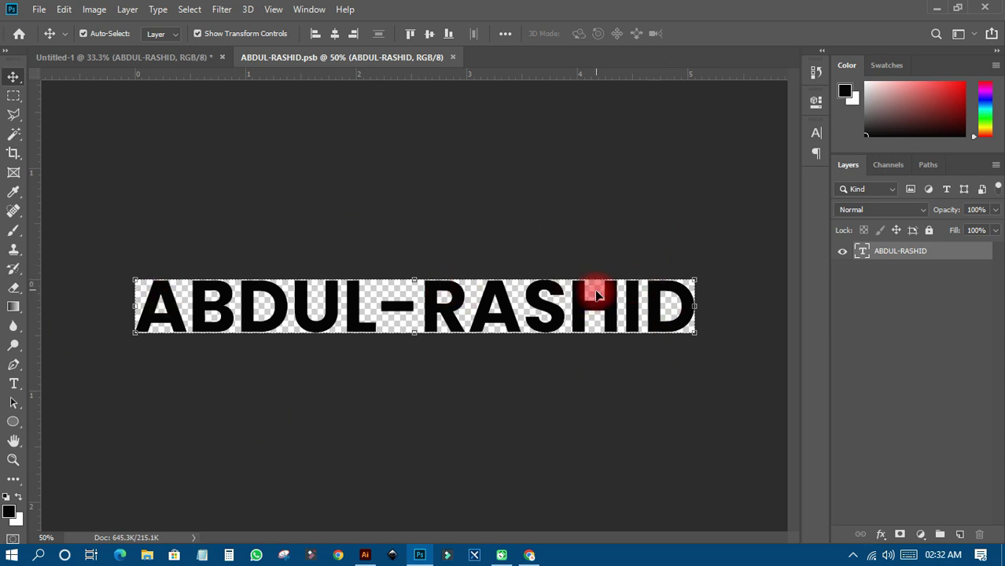
{"action": "left_click", "coordinate": [15, 385]}
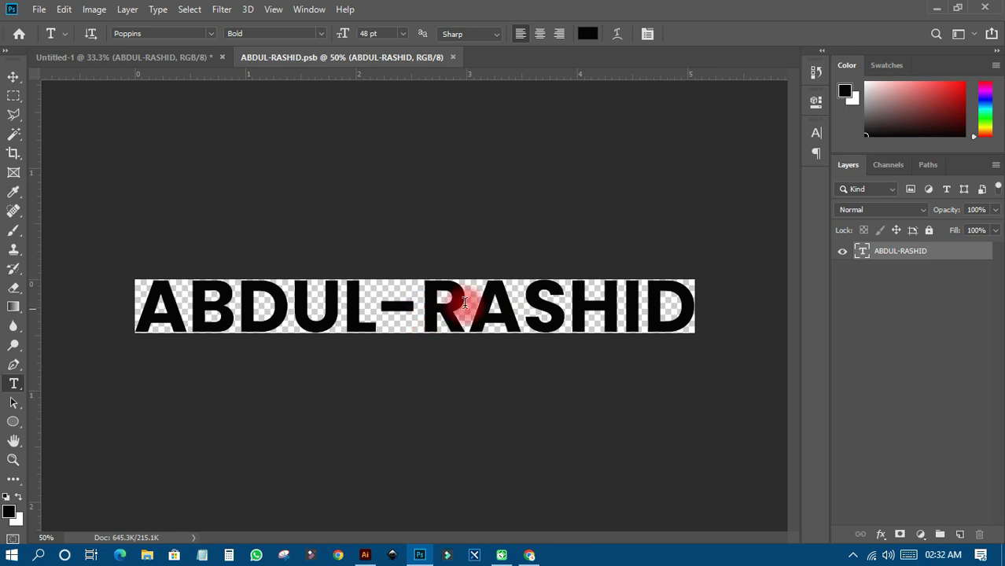
{"action": "left_click_drag", "start_coordinate": [465, 303], "coordinate": [672, 298]}
{"action": "left_click", "coordinate": [539, 301]}
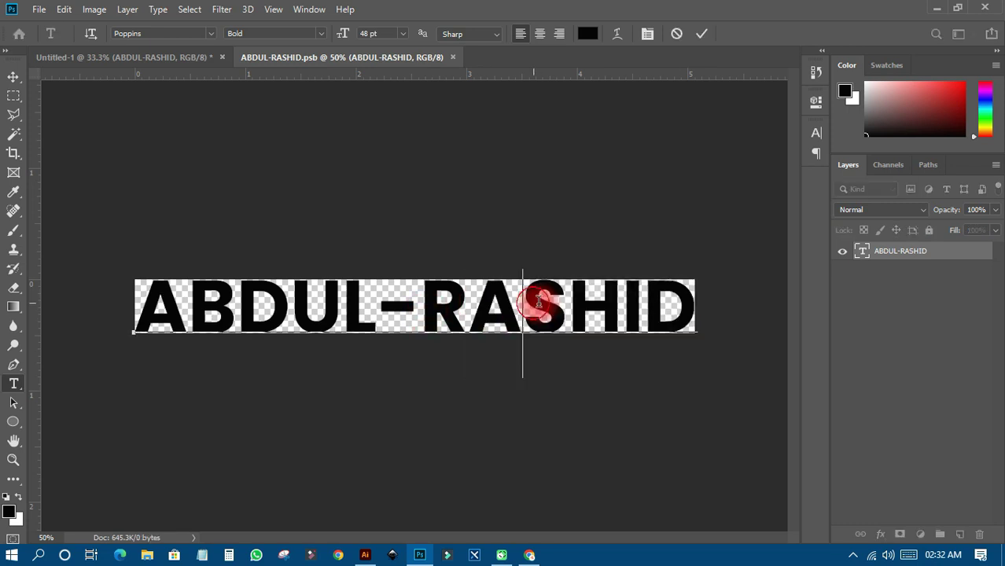
{"action": "left_click_drag", "start_coordinate": [539, 301], "coordinate": [695, 302]}
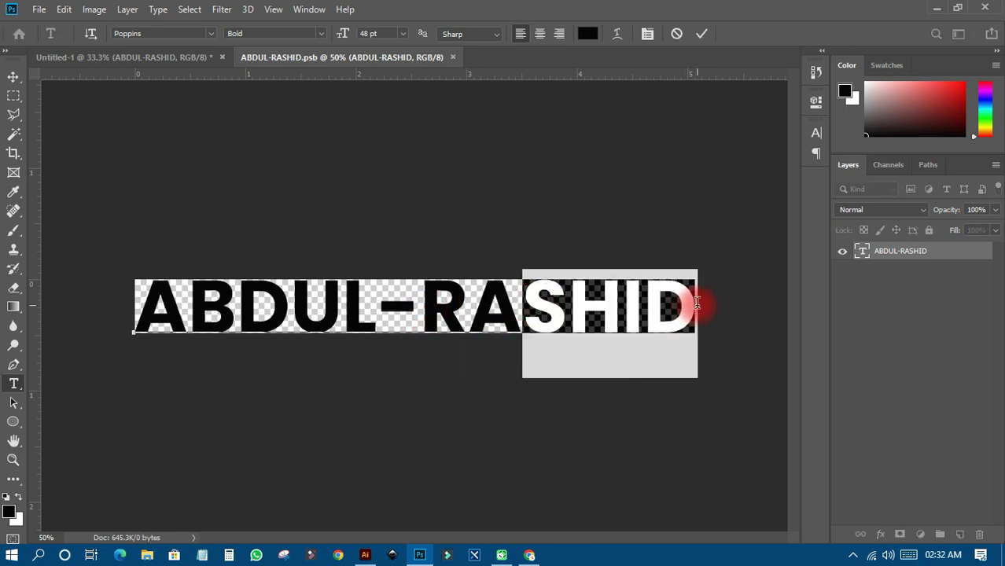
{"action": "type", "text": "HEE"}
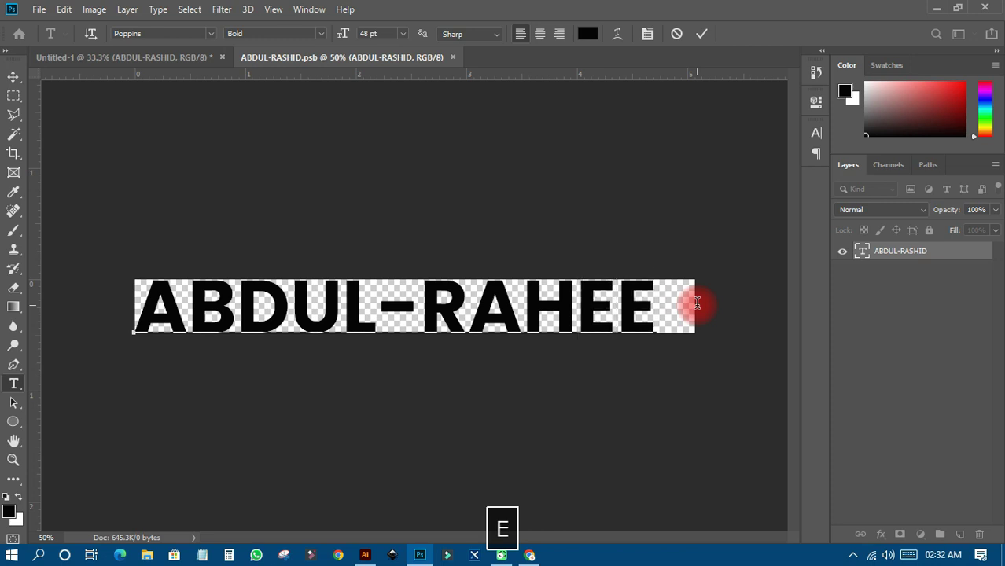
{"action": "type", "text": "M"}
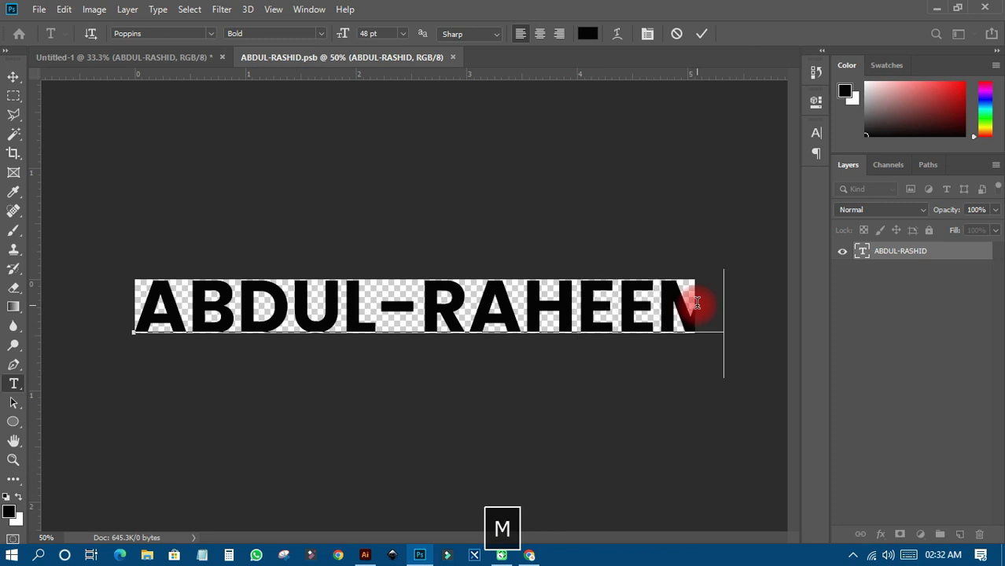
{"action": "left_click", "coordinate": [12, 75]}
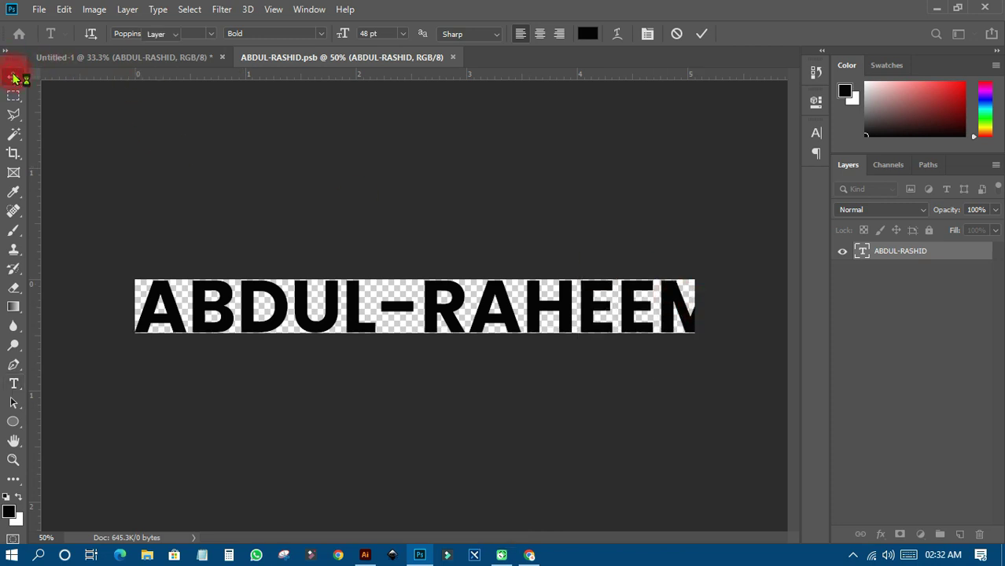
Step: Set the edited name text's font size to 36 pt so it fits the smart object's canvas
{"action": "left_click", "coordinate": [816, 132]}
{"action": "left_click", "coordinate": [709, 171]}
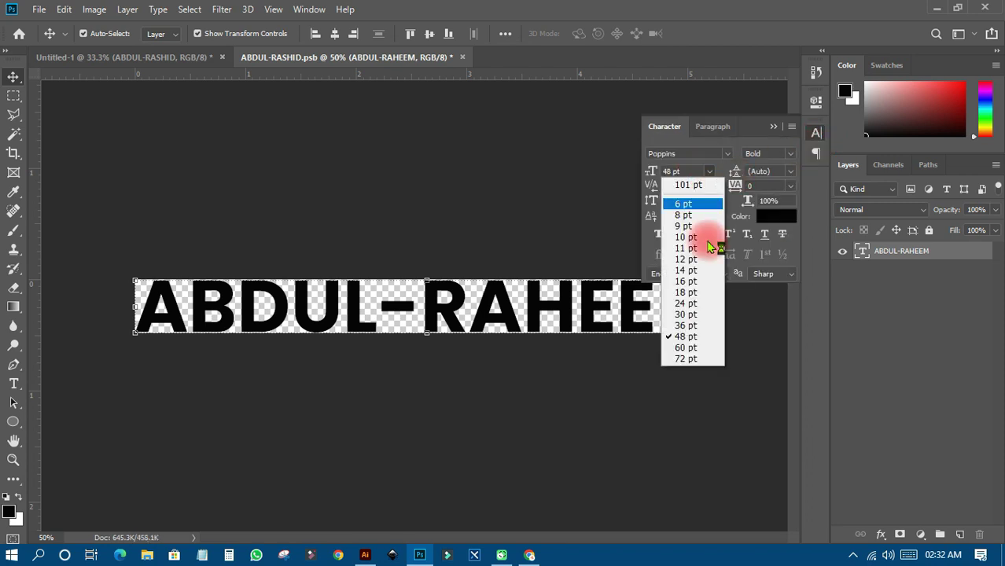
{"action": "left_click", "coordinate": [685, 325]}
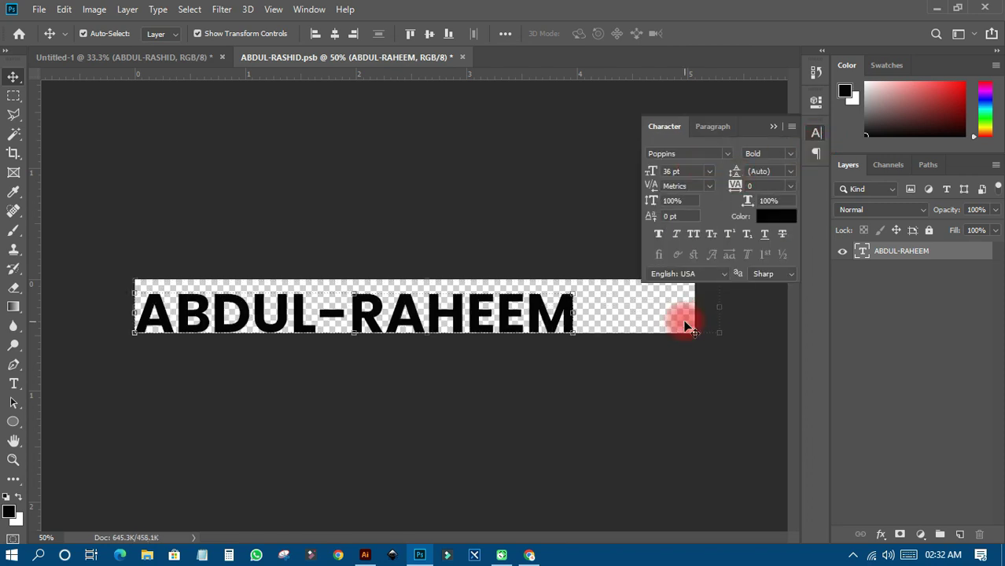
Step: Centre the name text in the smart object's canvas and set its colour to blue 1200ff
{"action": "left_click_drag", "start_coordinate": [489, 321], "coordinate": [544, 309]}
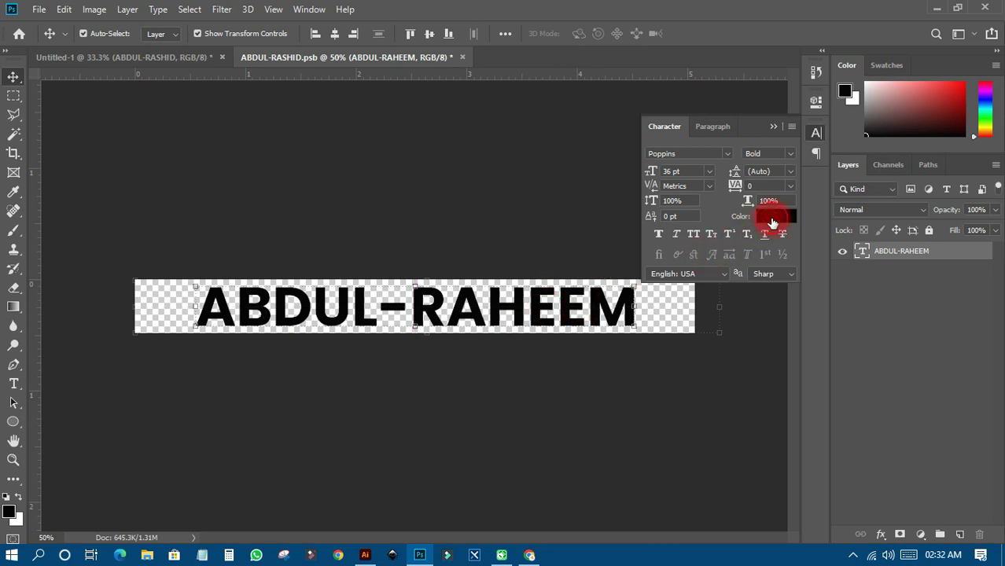
{"action": "left_click", "coordinate": [774, 217]}
{"action": "left_click", "coordinate": [772, 220]}
{"action": "left_click", "coordinate": [817, 219]}
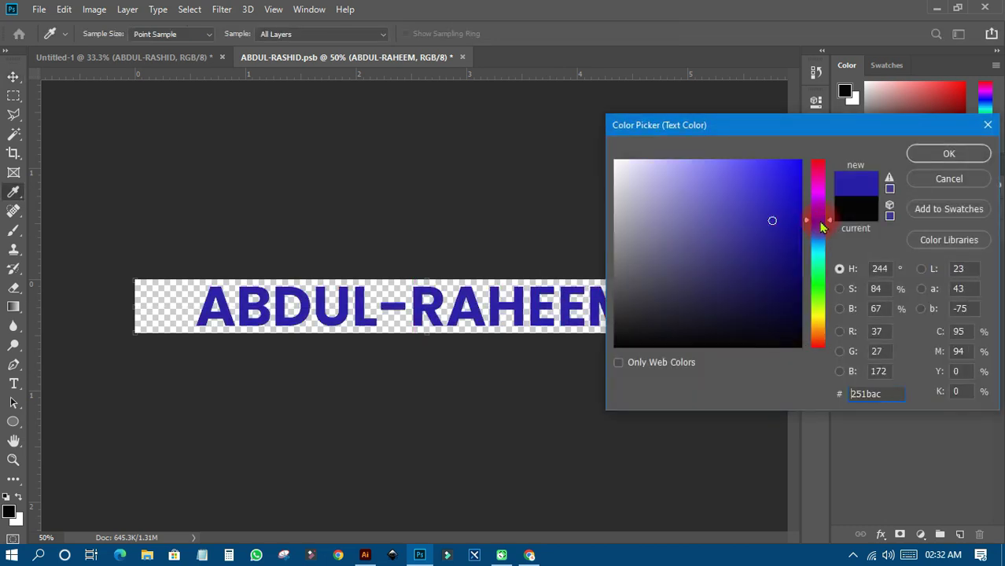
{"action": "left_click_drag", "start_coordinate": [800, 164], "coordinate": [828, 157]}
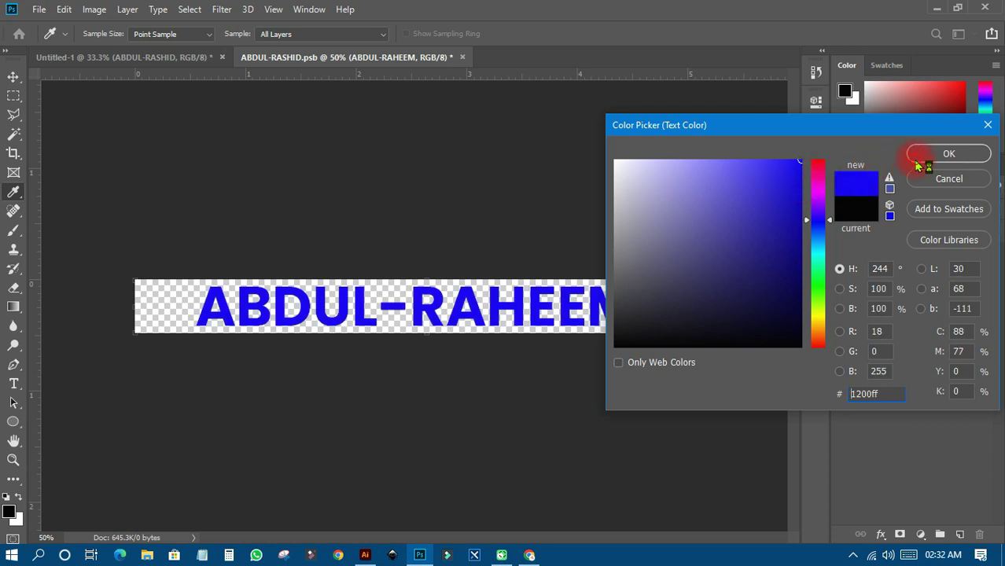
{"action": "left_click", "coordinate": [916, 156]}
{"action": "left_click", "coordinate": [815, 135]}
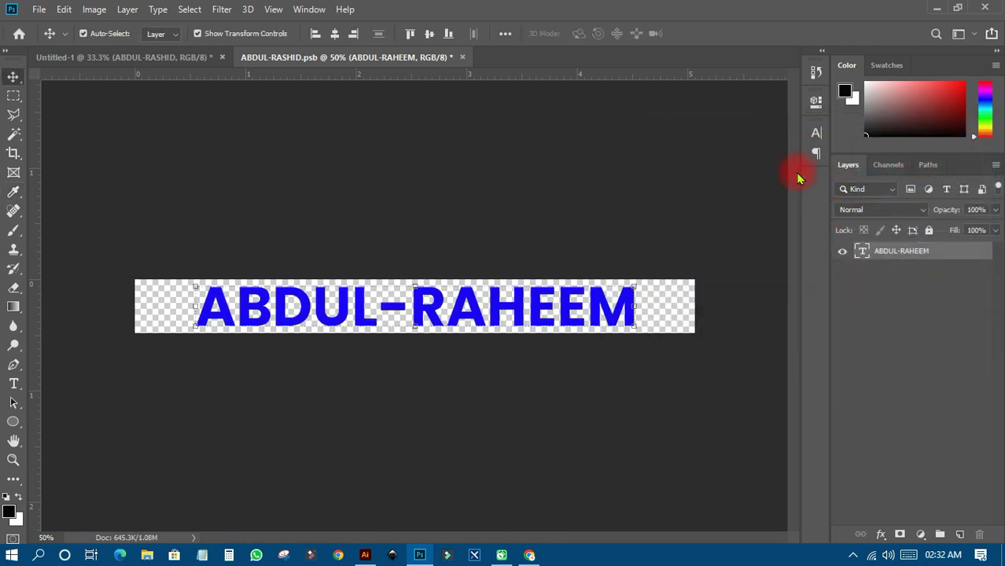
Step: Save the smart object's edited contents and check the updated text in the Untitled-1 document
{"action": "left_click", "coordinate": [39, 10]}
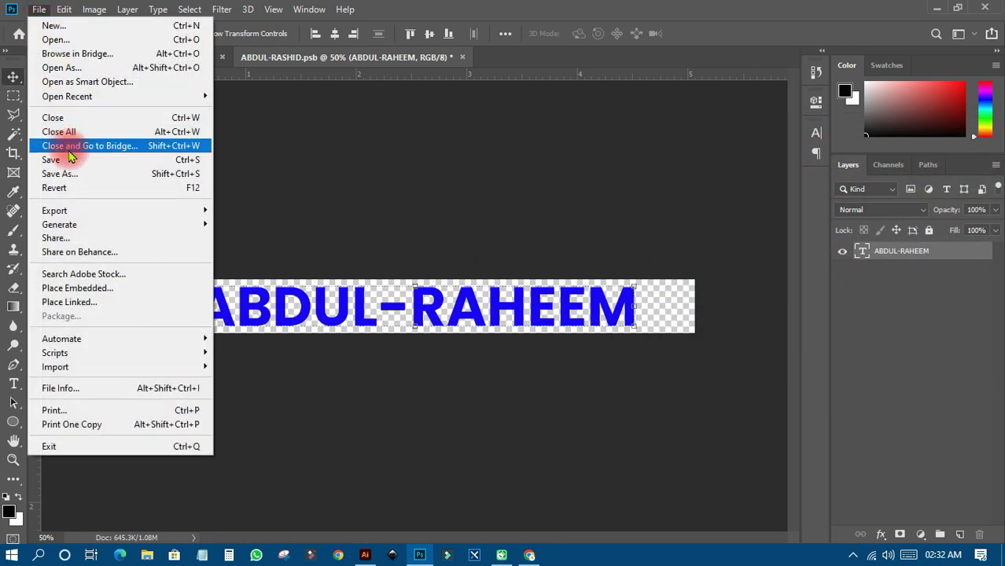
{"action": "left_click", "coordinate": [69, 159]}
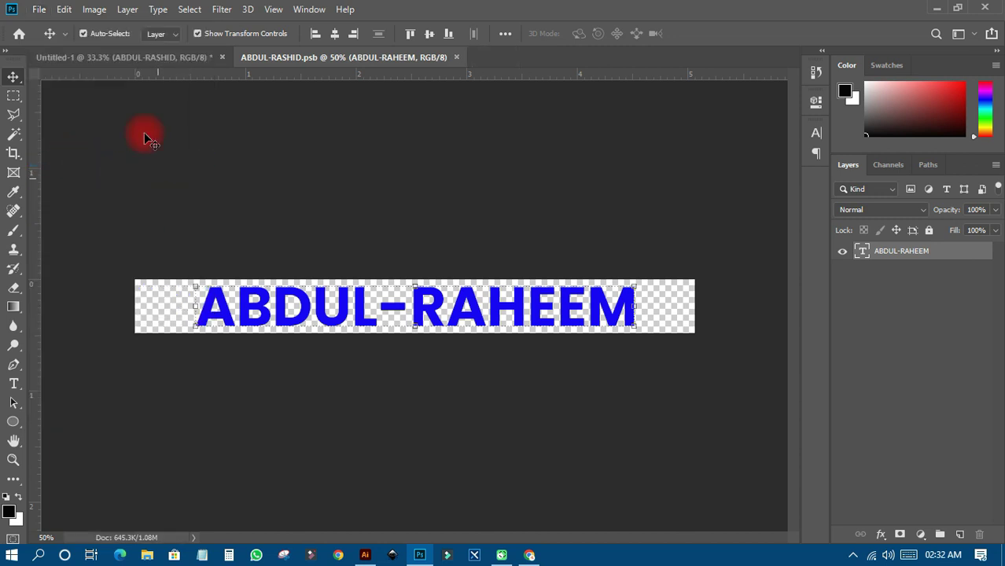
{"action": "left_click", "coordinate": [126, 55]}
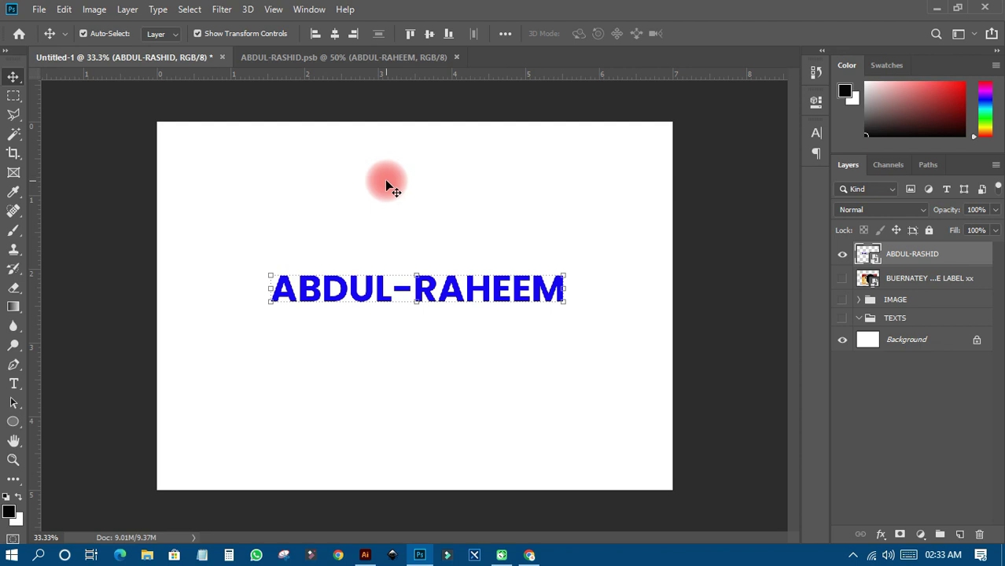
{"action": "double_click", "coordinate": [869, 258]}
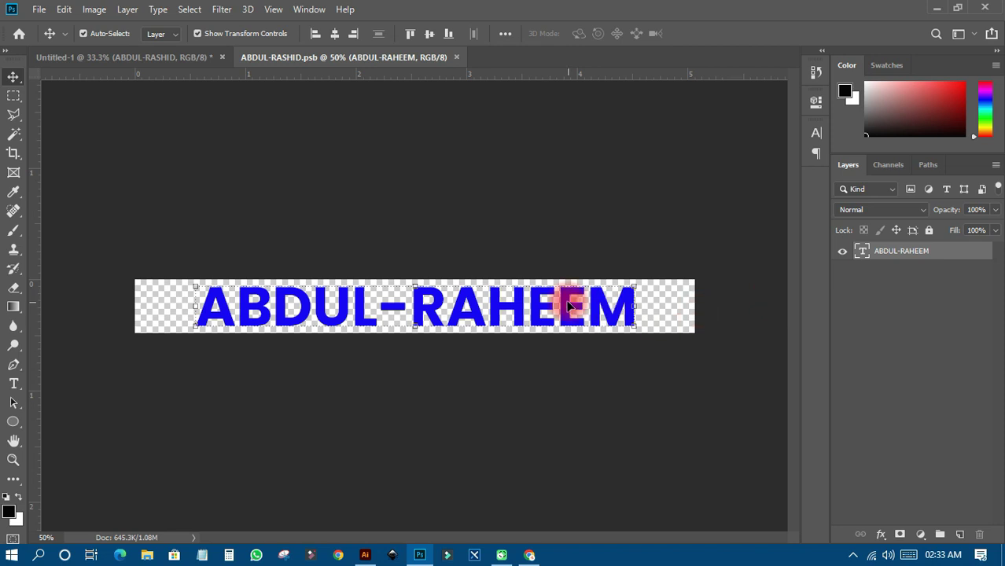
{"action": "left_click", "coordinate": [133, 57]}
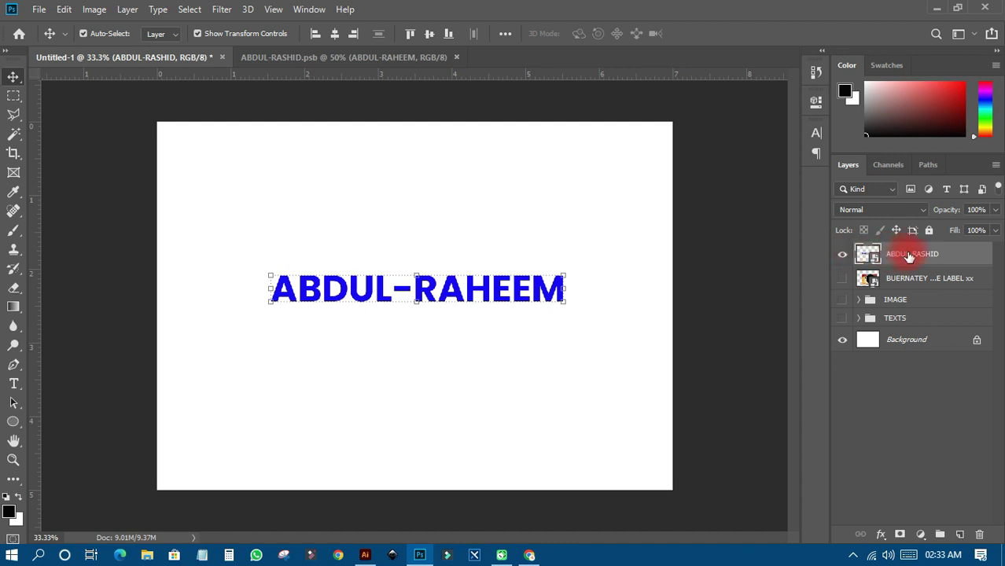
Step: Try filing the name text and label image into the TEXTS and IMAGE groups, and take both back out above the groups
{"action": "left_click_drag", "start_coordinate": [910, 256], "coordinate": [906, 280]}
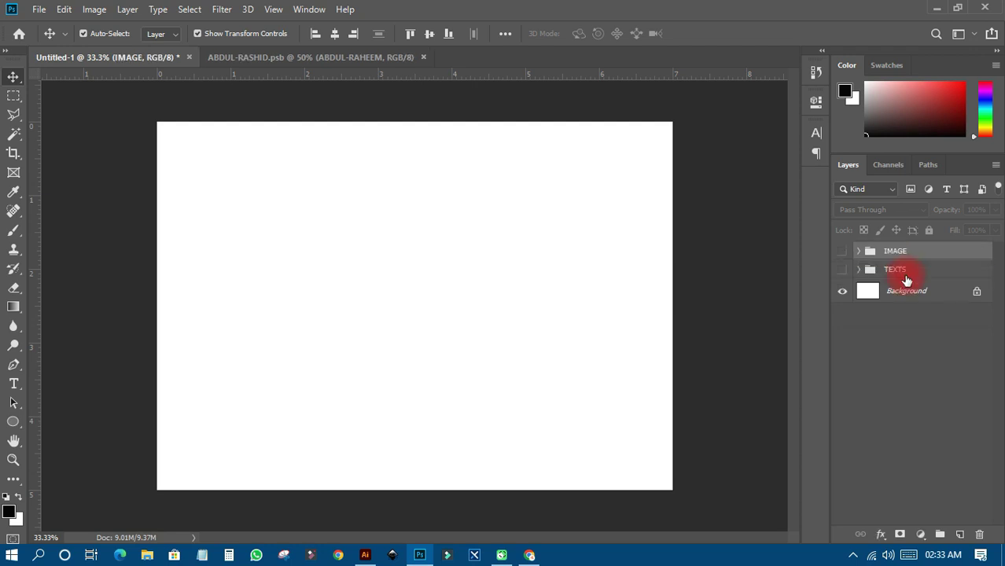
{"action": "left_click", "coordinate": [860, 270]}
{"action": "left_click_drag", "start_coordinate": [894, 288], "coordinate": [896, 248]}
{"action": "left_click", "coordinate": [859, 276]}
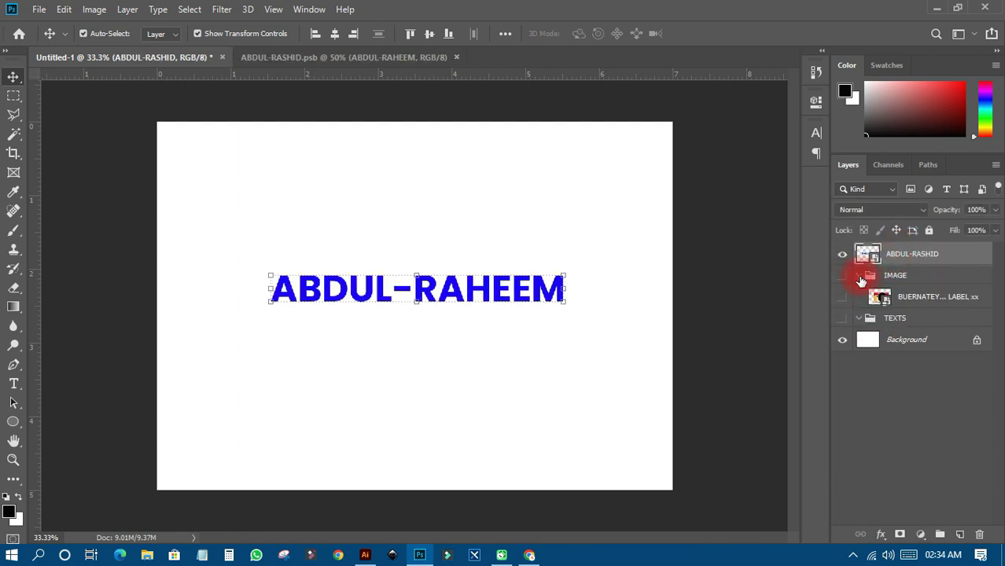
{"action": "left_click_drag", "start_coordinate": [887, 290], "coordinate": [897, 265]}
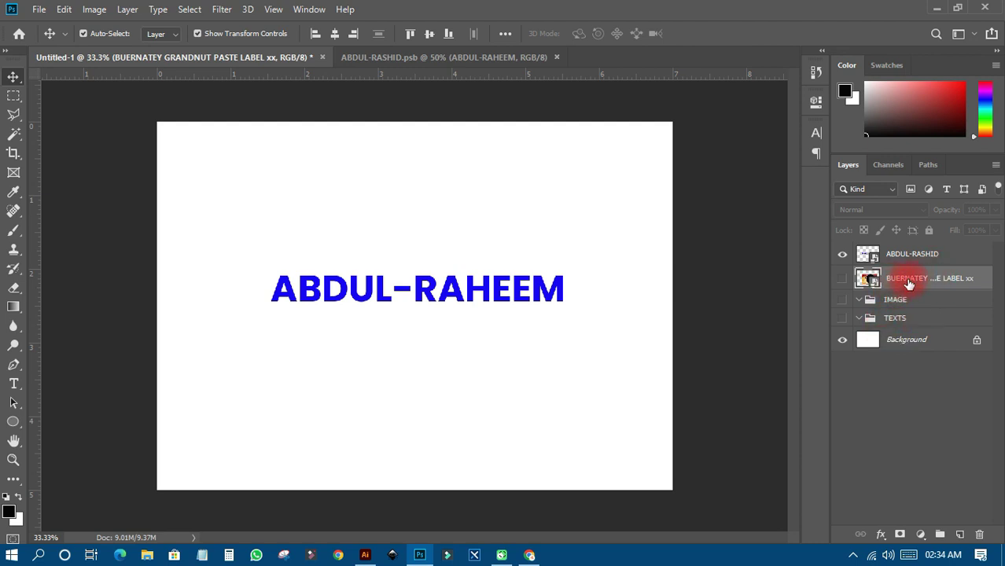
Step: Put the label image into the IMAGE group and the name text into TEXTS, and collapse both groups
{"action": "left_click_drag", "start_coordinate": [908, 283], "coordinate": [906, 298]}
{"action": "left_click_drag", "start_coordinate": [890, 253], "coordinate": [901, 299]}
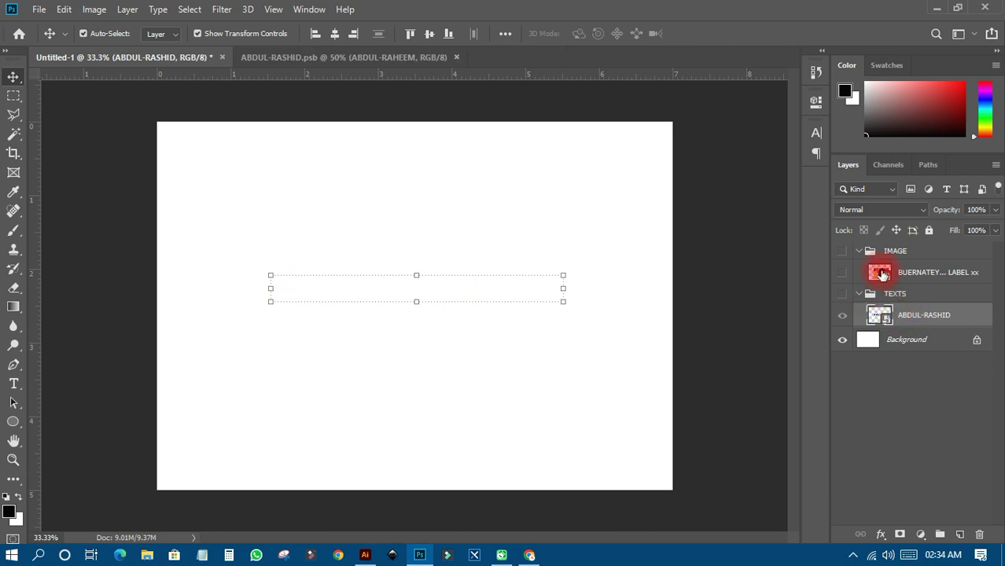
{"action": "left_click", "coordinate": [858, 251]}
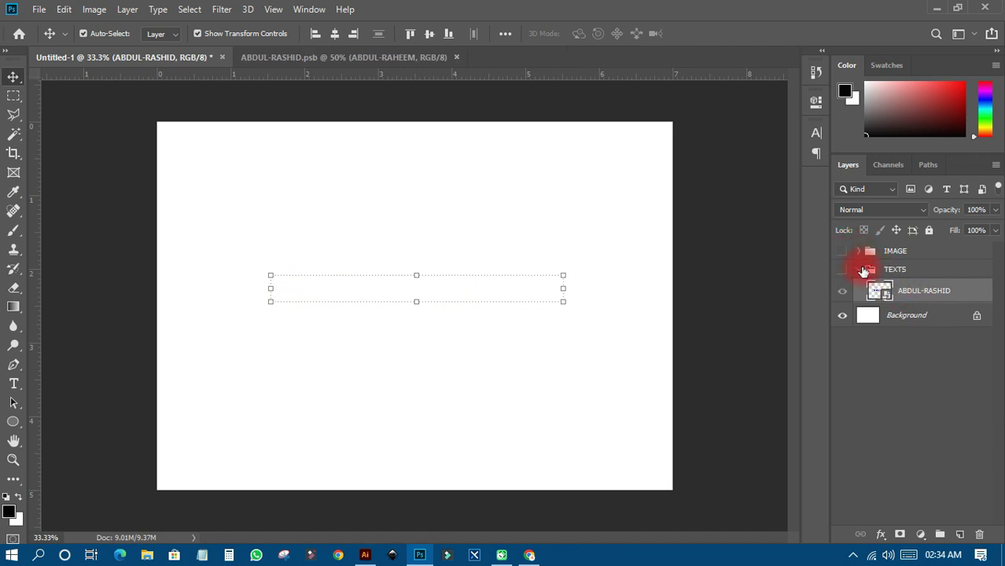
{"action": "left_click", "coordinate": [861, 270]}
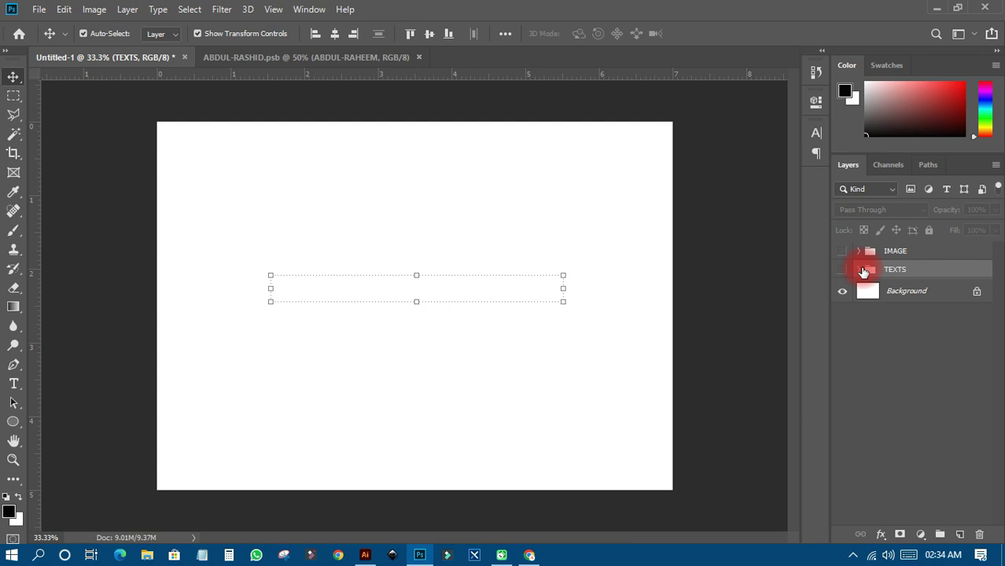
{"action": "left_click", "coordinate": [404, 302]}
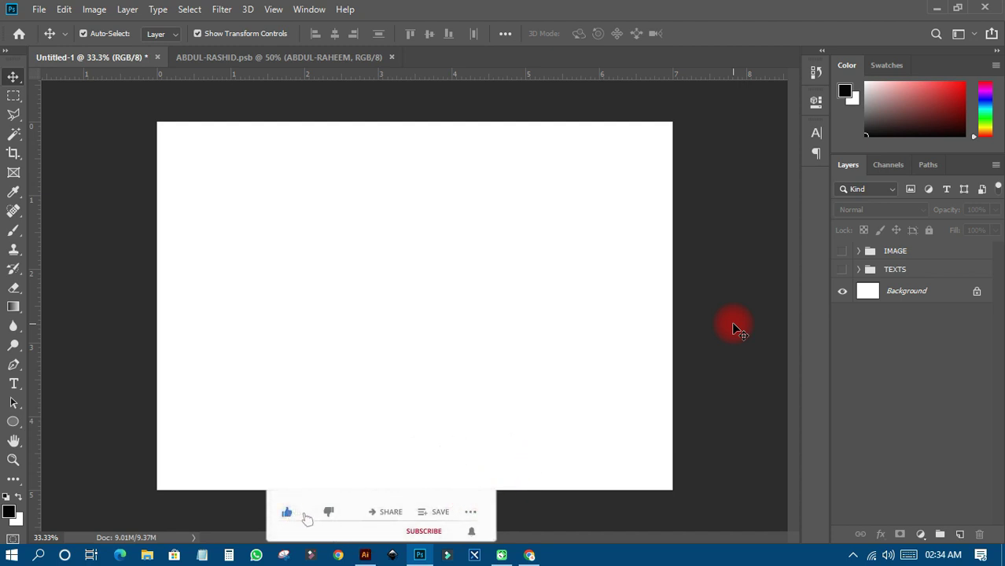
Step: Show the TEXTS group, and move the label image from IMAGE into it with its visibility turned on
{"action": "left_click", "coordinate": [842, 270]}
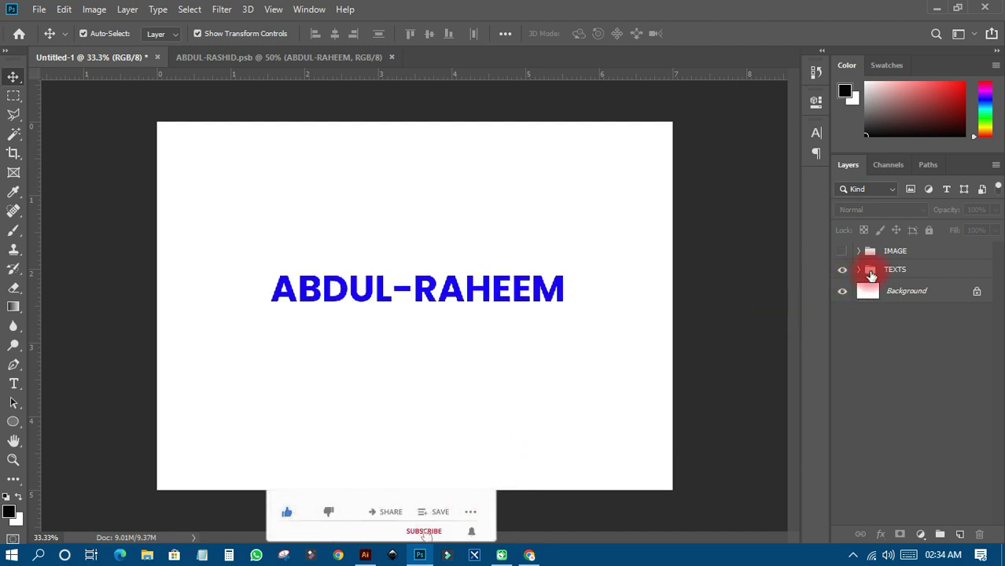
{"action": "left_click", "coordinate": [889, 272]}
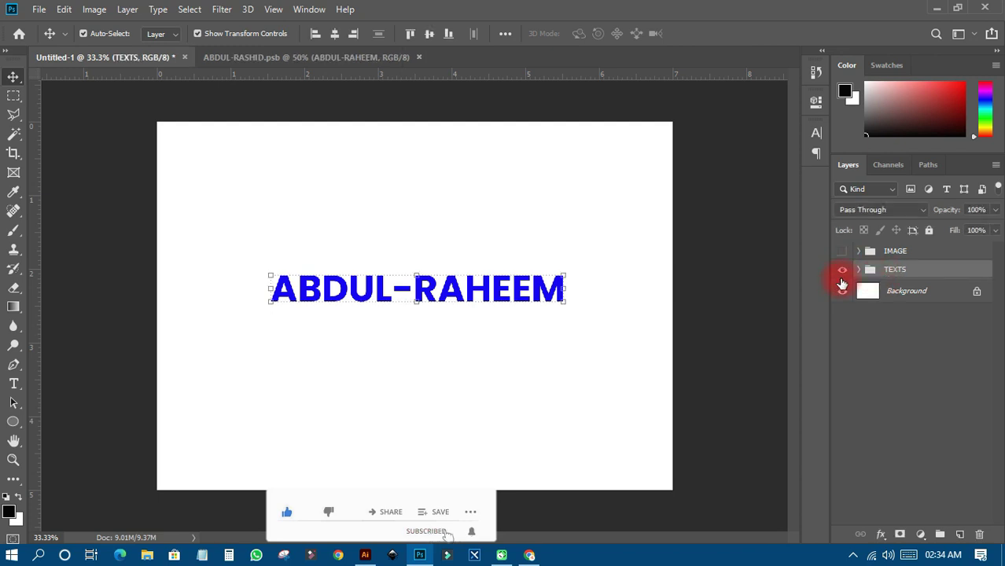
{"action": "left_click", "coordinate": [858, 251]}
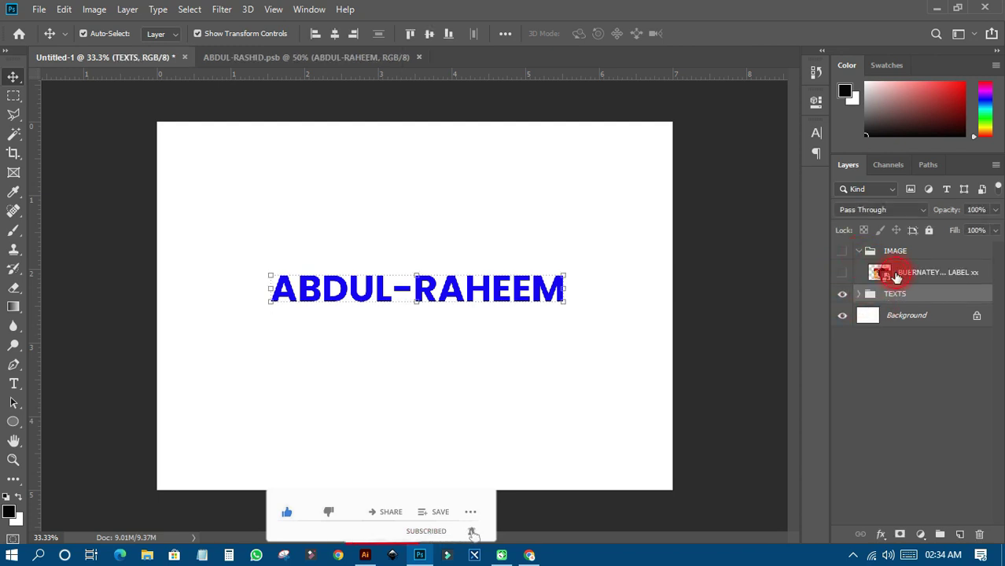
{"action": "left_click_drag", "start_coordinate": [886, 270], "coordinate": [897, 290]}
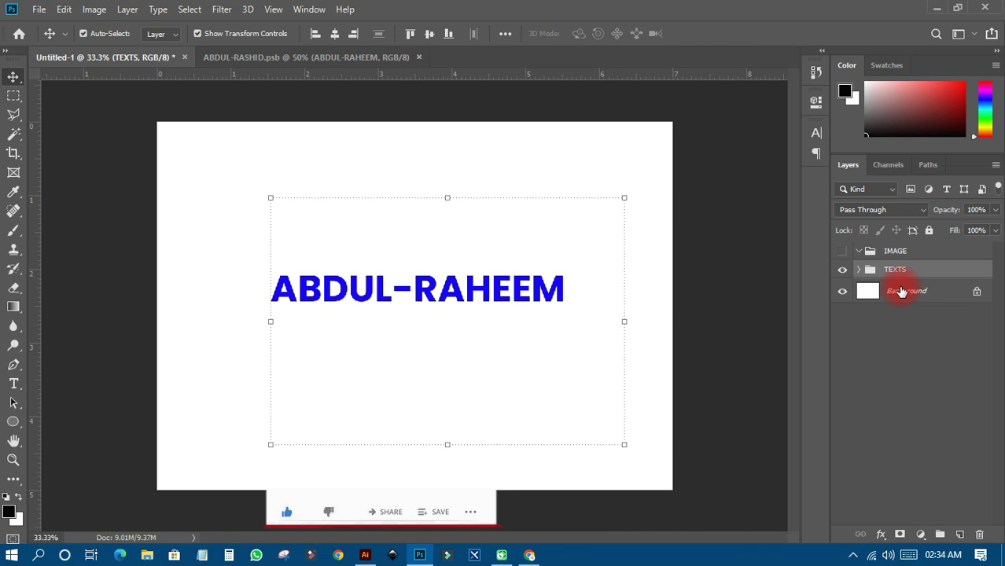
{"action": "left_click", "coordinate": [860, 270]}
{"action": "left_click", "coordinate": [842, 291]}
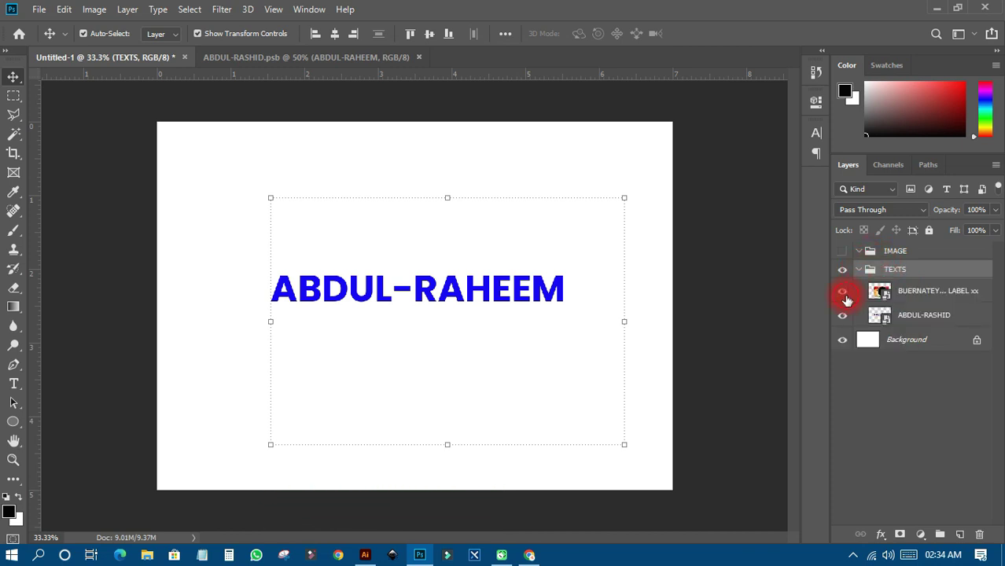
{"action": "left_click", "coordinate": [860, 270]}
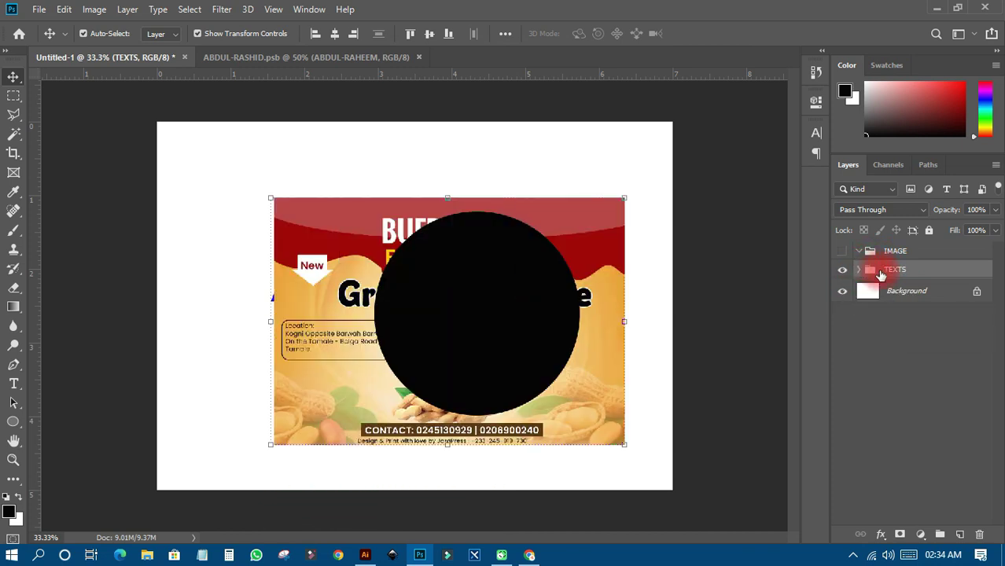
Step: Shift the TEXTS group up and left on the canvas and place the name text above the label image inside it
{"action": "left_click_drag", "start_coordinate": [530, 294], "coordinate": [526, 271]}
{"action": "left_click", "coordinate": [862, 272]}
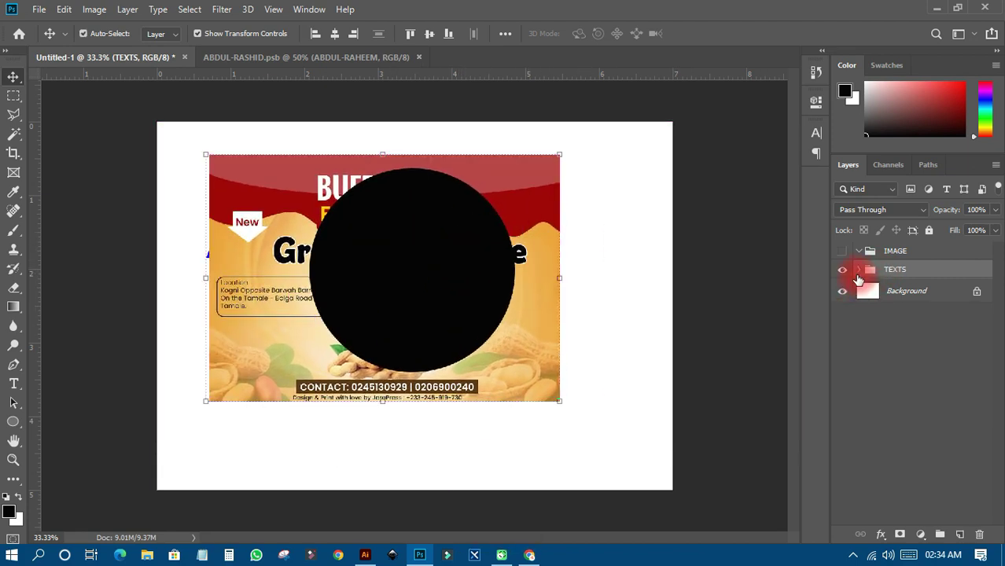
{"action": "left_click", "coordinate": [866, 274]}
{"action": "left_click", "coordinate": [859, 269]}
{"action": "left_click_drag", "start_coordinate": [880, 292], "coordinate": [865, 273]}
{"action": "left_click", "coordinate": [858, 270]}
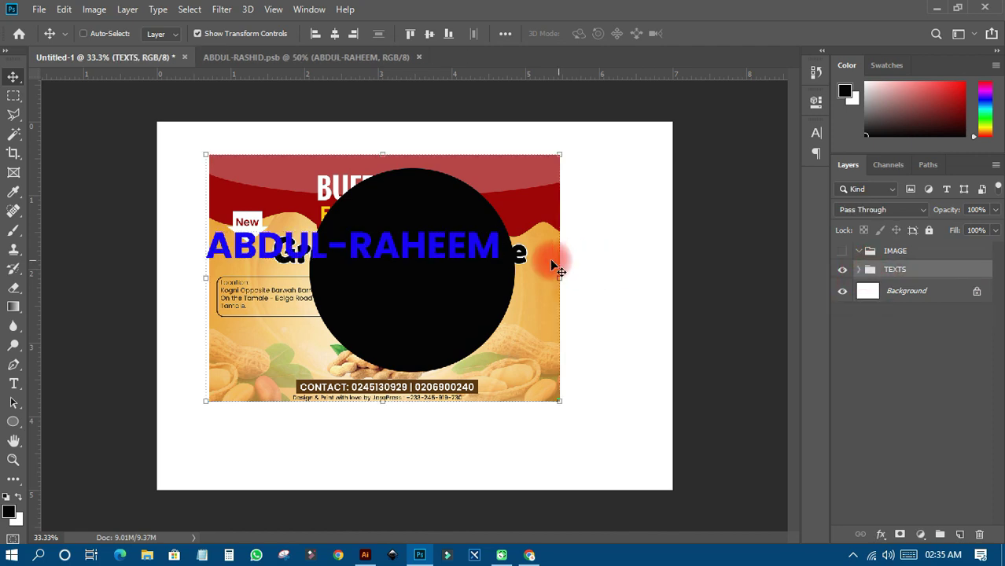
Step: Move the TEXTS group near the centre of the canvas so the name text and label image shift together
{"action": "left_click_drag", "start_coordinate": [554, 267], "coordinate": [521, 270]}
{"action": "left_click_drag", "start_coordinate": [427, 273], "coordinate": [467, 276]}
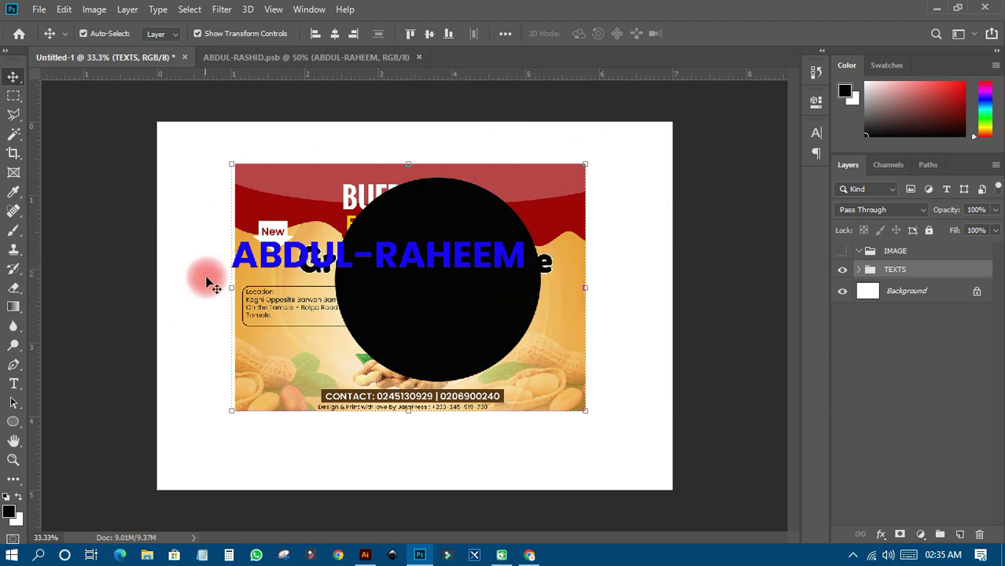
{"action": "left_click_drag", "start_coordinate": [455, 296], "coordinate": [431, 310]}
{"action": "key", "text": "ctrl+z"}
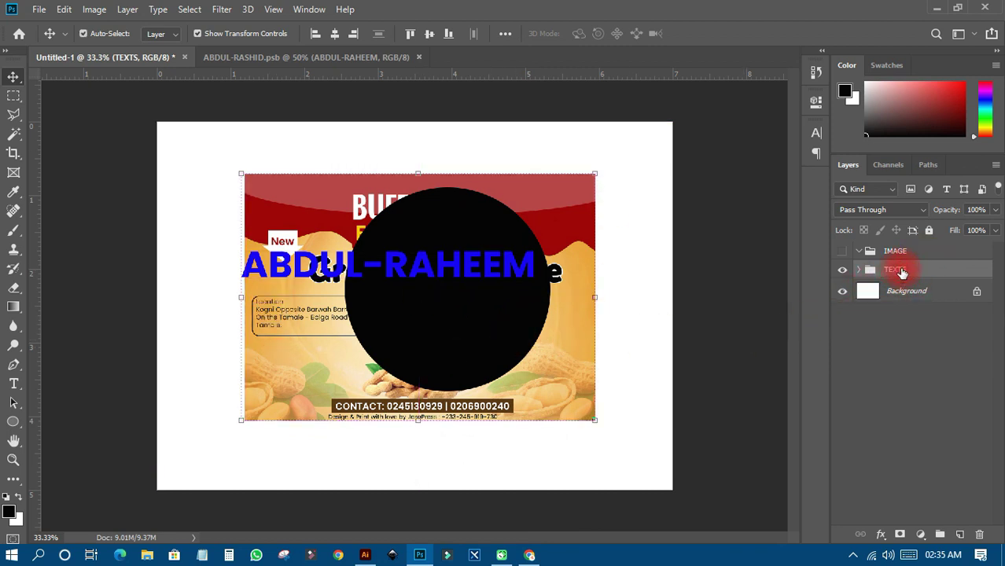
Step: Link the IMAGE and TEXTS groups together
{"action": "left_click", "coordinate": [908, 252], "text": "ctrl"}
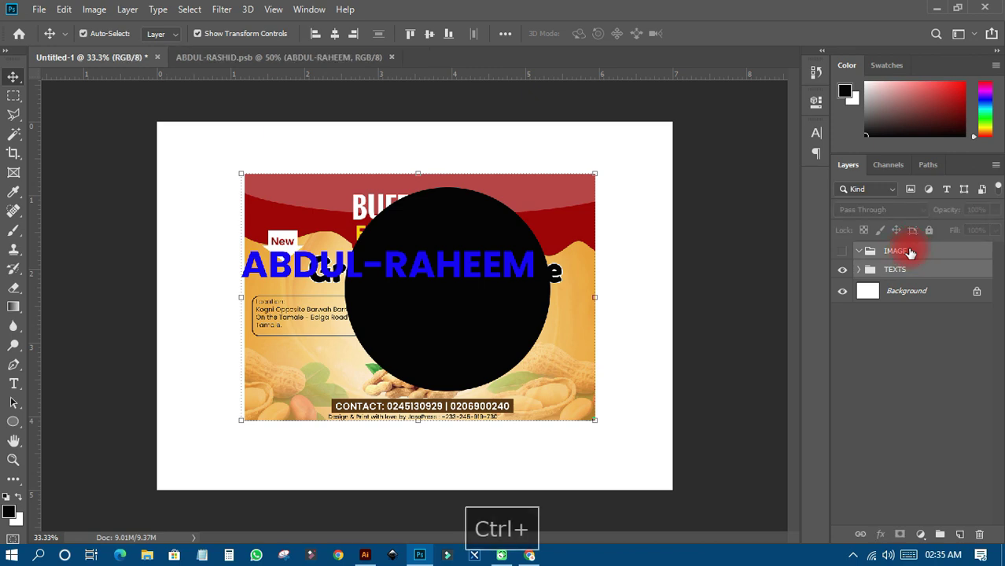
{"action": "right_click", "coordinate": [908, 251]}
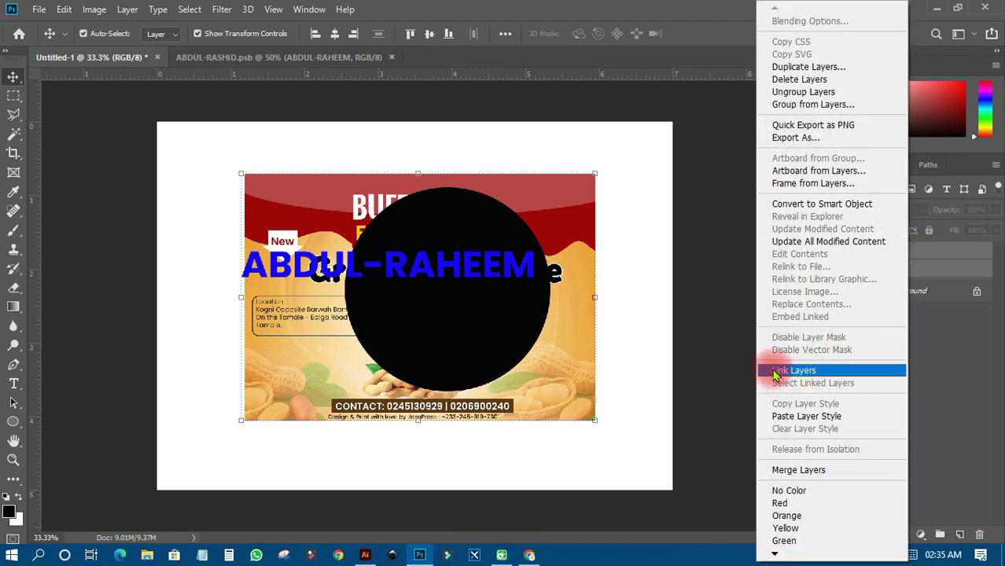
{"action": "left_click", "coordinate": [802, 372]}
Step: Select only the label image inside TEXTS and nudge it down on the canvas
{"action": "left_click", "coordinate": [566, 358]}
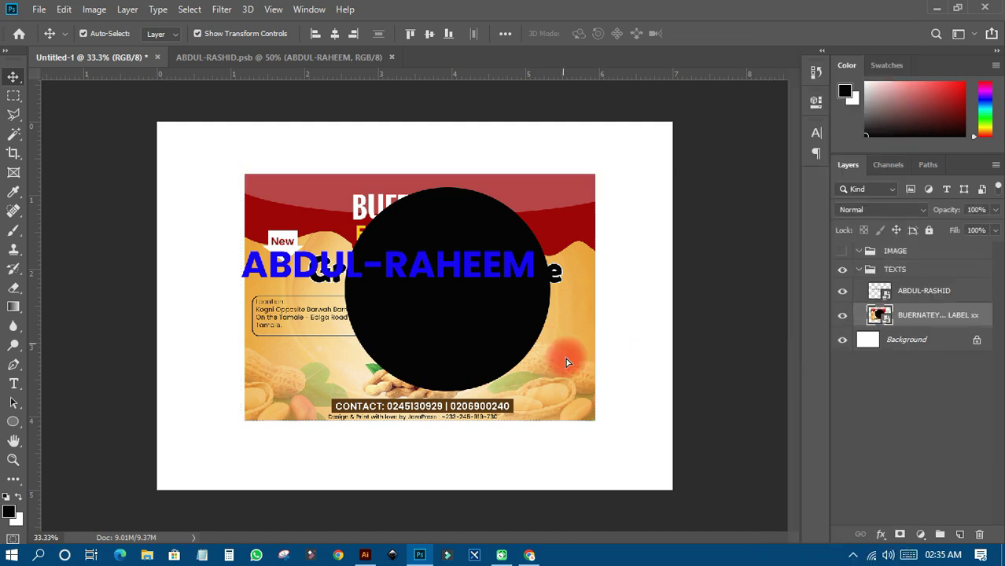
{"action": "key", "text": "shift+Down"}
{"action": "key", "text": "shift+Down"}
{"action": "key", "text": "shift+Down"}
{"action": "key", "text": "shift+Down"}
{"action": "key", "text": "shift+Down"}
{"action": "key", "text": "shift+Down"}
{"action": "key", "text": "shift+Down"}
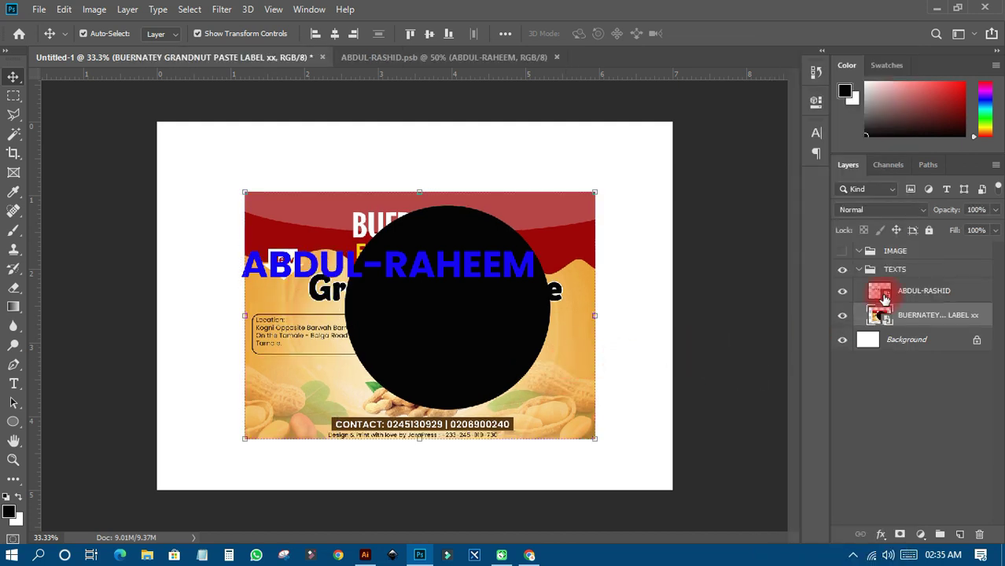
Step: Collapse TEXTS and move both linked groups slightly up and left on the canvas
{"action": "left_click", "coordinate": [863, 270]}
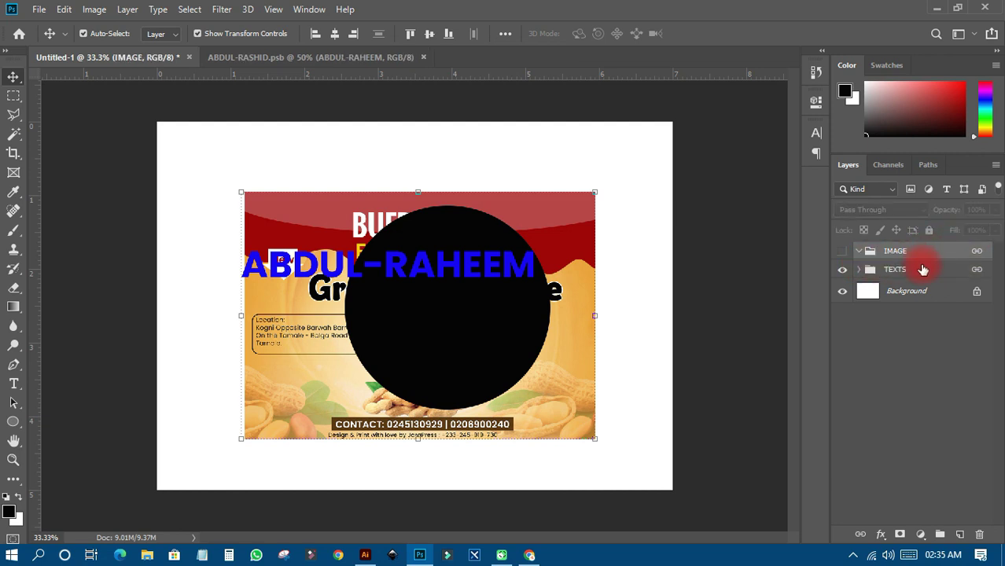
{"action": "left_click", "coordinate": [922, 254], "text": "ctrl"}
{"action": "left_click_drag", "start_coordinate": [591, 324], "coordinate": [571, 296]}
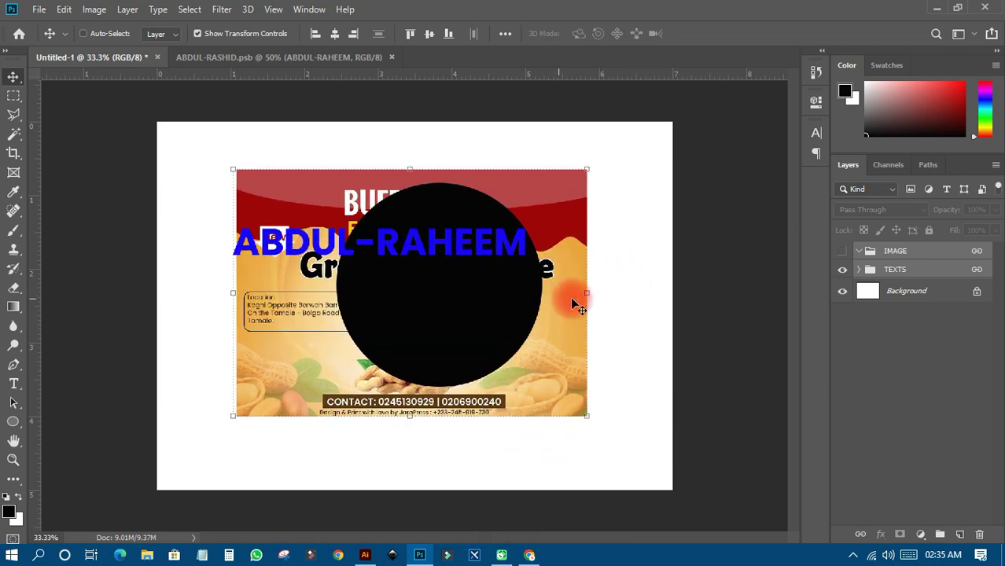
Step: Move the name text and label image out of TEXTS to the top of the layer stack and link them
{"action": "left_click", "coordinate": [859, 269]}
{"action": "left_click_drag", "start_coordinate": [892, 291], "coordinate": [918, 267]}
{"action": "left_click", "coordinate": [917, 261], "text": "shift"}
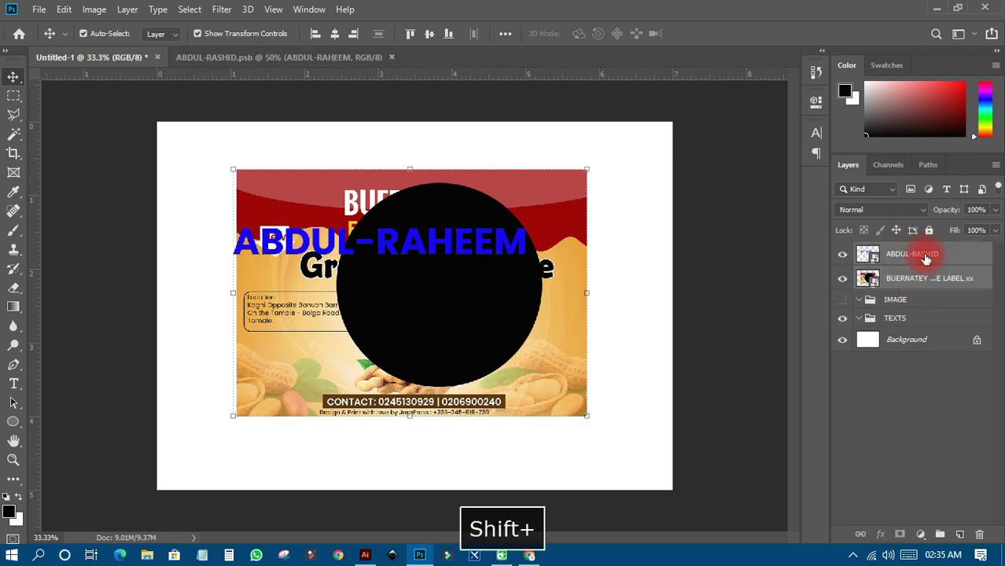
{"action": "right_click", "coordinate": [918, 263]}
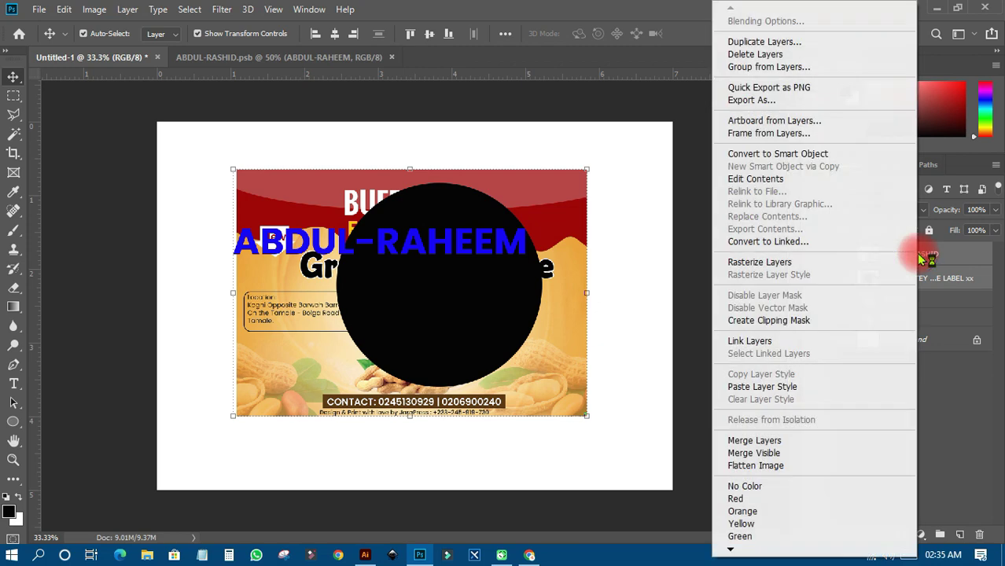
{"action": "left_click", "coordinate": [749, 344]}
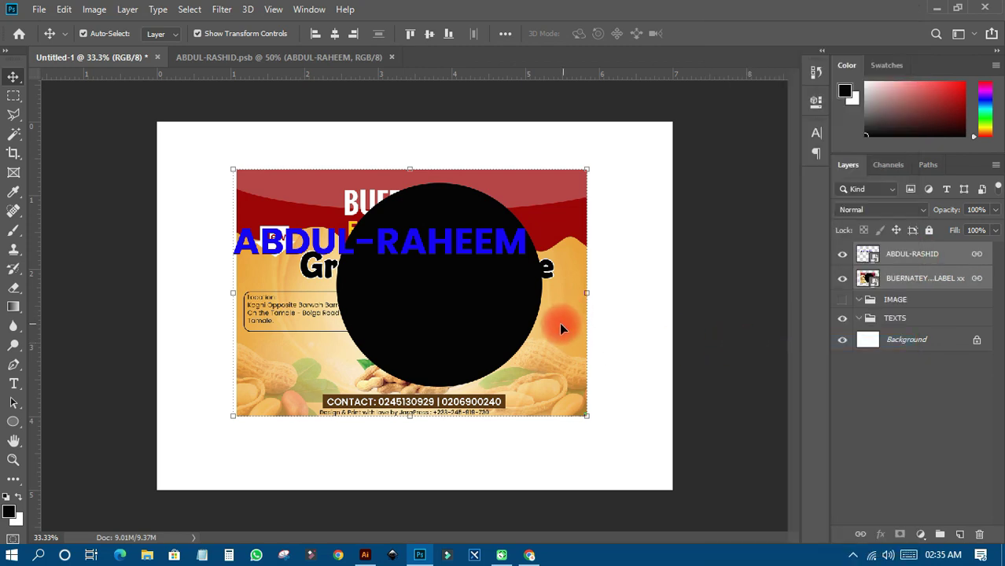
Step: Deselect the linked name text and label image, then select only the label image and move the linked pair down and right on the canvas
{"action": "left_click_drag", "start_coordinate": [559, 322], "coordinate": [571, 340]}
{"action": "left_click", "coordinate": [621, 342]}
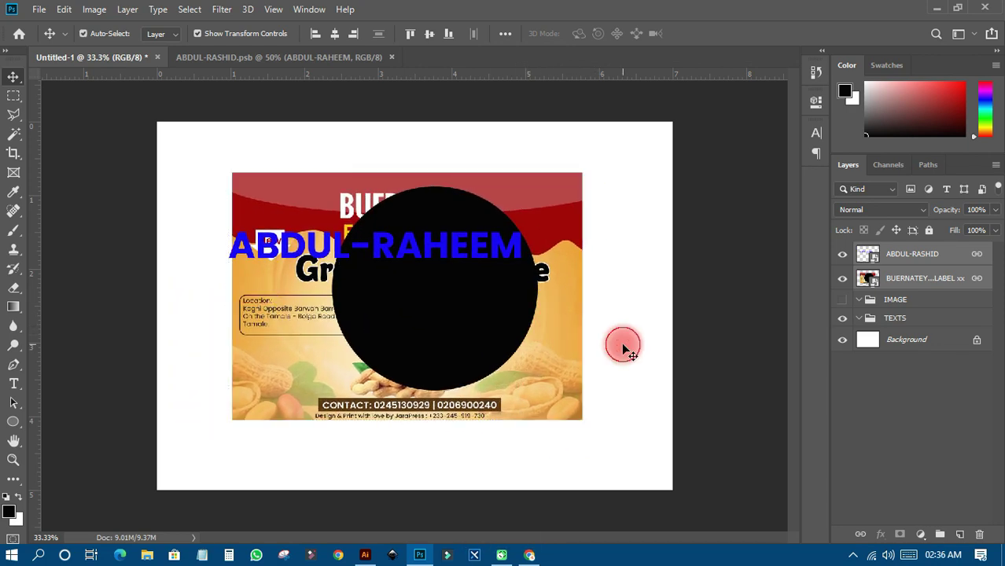
{"action": "left_click", "coordinate": [947, 295]}
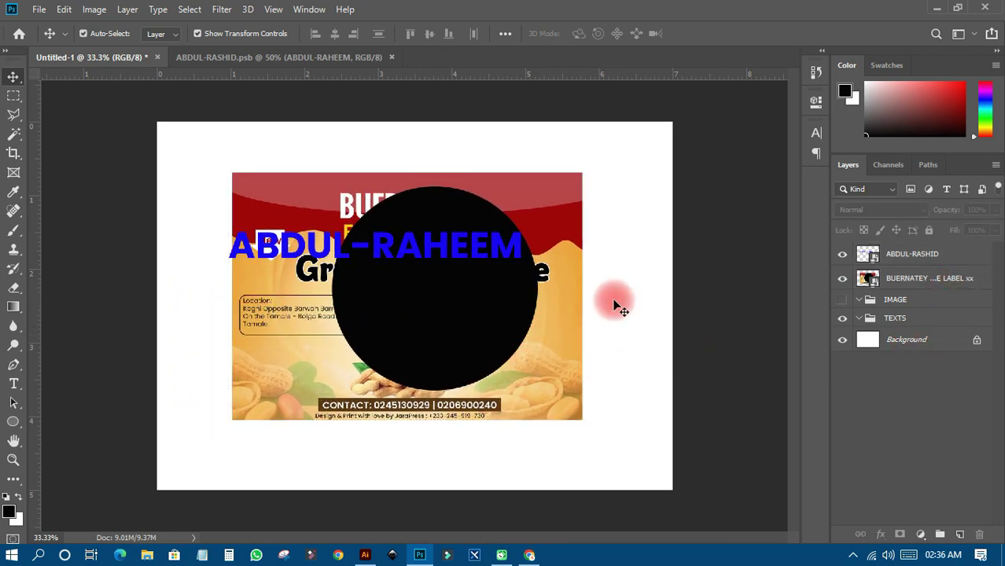
{"action": "left_click", "coordinate": [580, 311]}
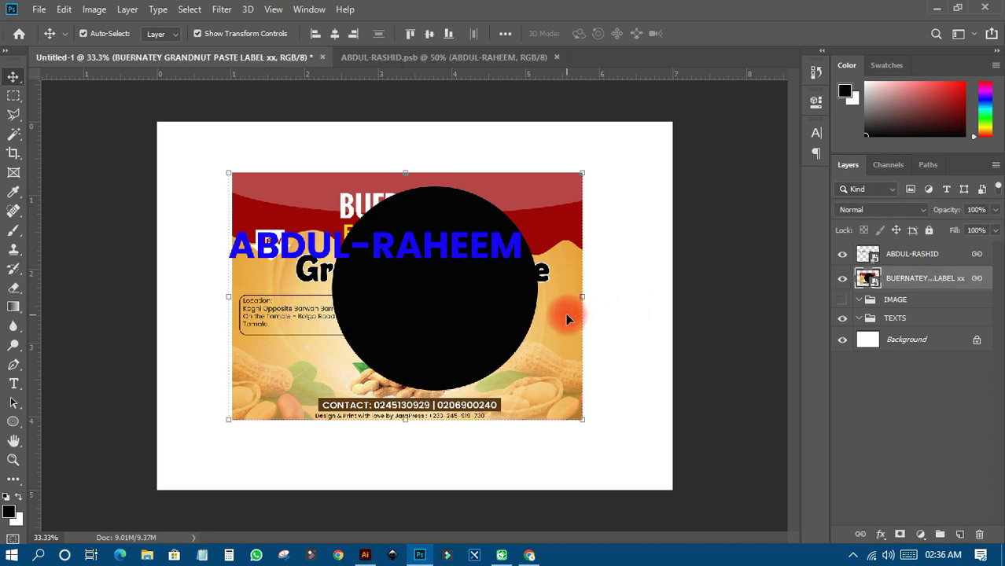
{"action": "left_click_drag", "start_coordinate": [566, 314], "coordinate": [527, 334]}
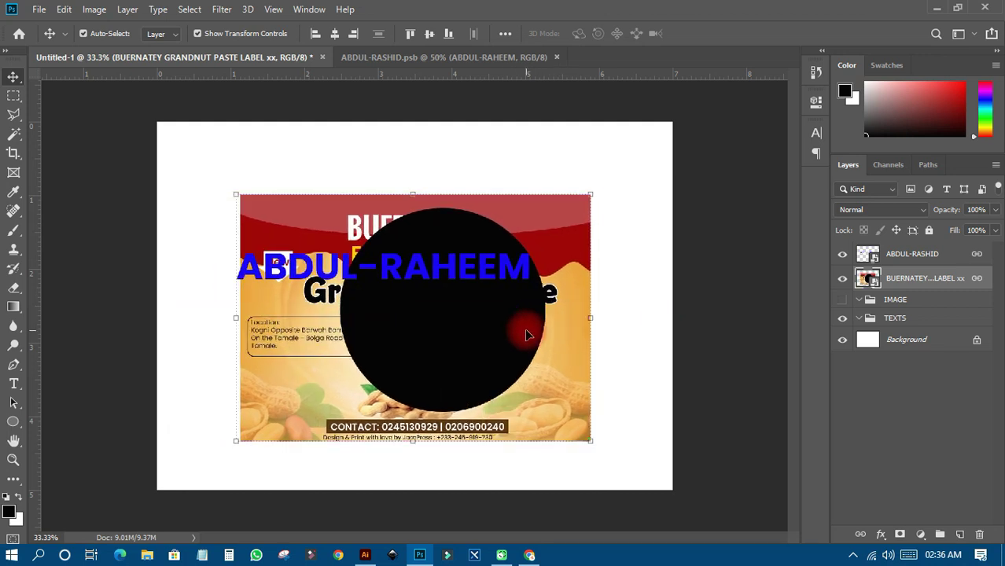
Step: Select the name text layer, then reposition the linked pair slightly higher on the canvas by moving the label image
{"action": "left_click", "coordinate": [927, 260]}
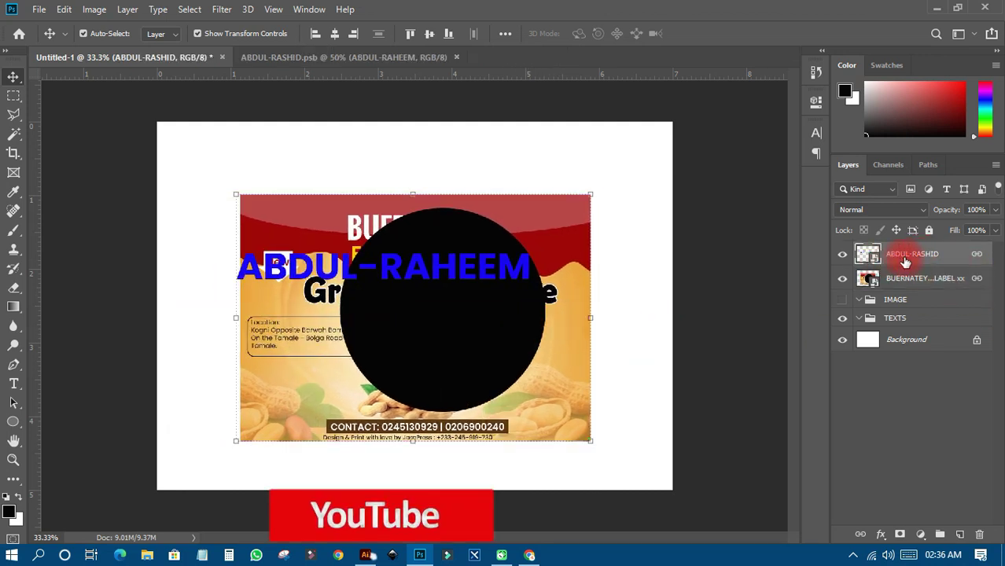
{"action": "left_click_drag", "start_coordinate": [547, 355], "coordinate": [553, 343]}
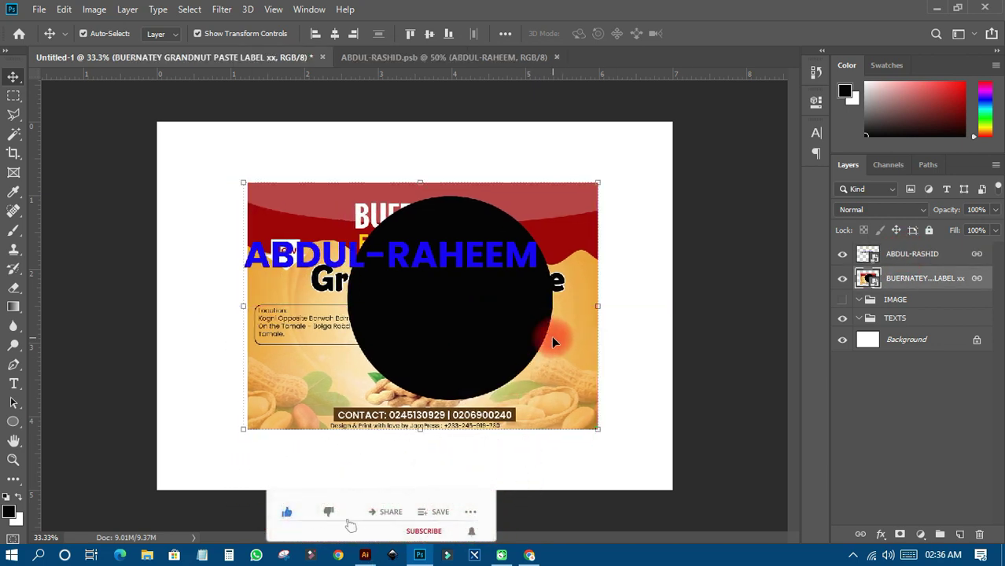
{"action": "left_click_drag", "start_coordinate": [553, 343], "coordinate": [532, 333]}
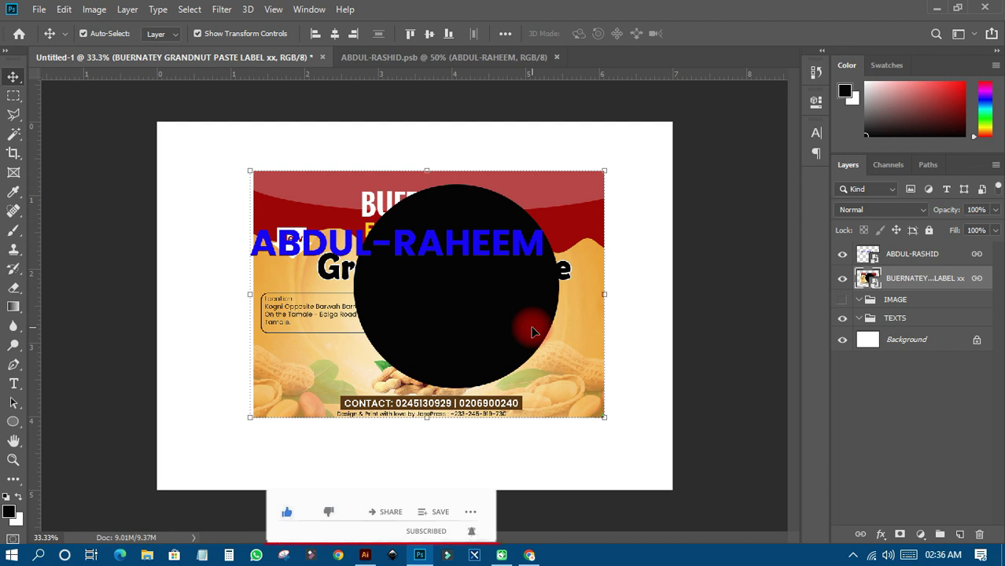
{"action": "left_click_drag", "start_coordinate": [538, 333], "coordinate": [506, 355]}
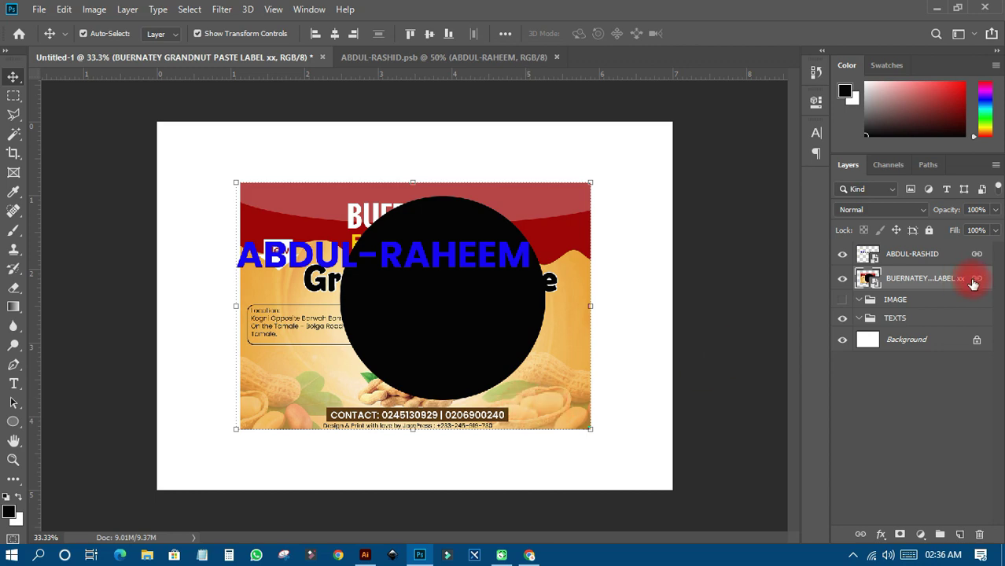
Step: Reselect the name text layer, shift the linked pair left and down, and return it near the canvas centre
{"action": "left_click", "coordinate": [916, 254]}
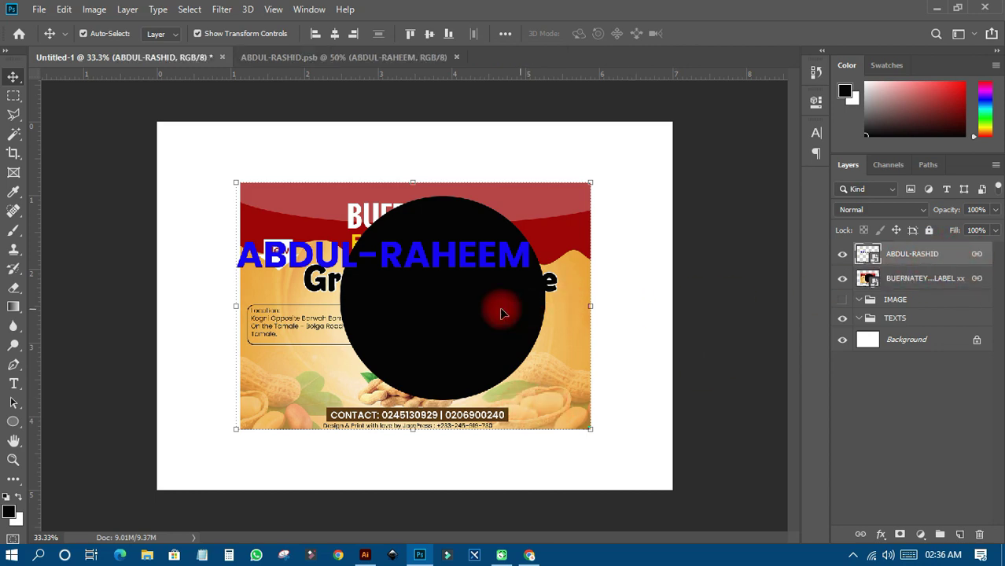
{"action": "left_click_drag", "start_coordinate": [498, 308], "coordinate": [396, 309]}
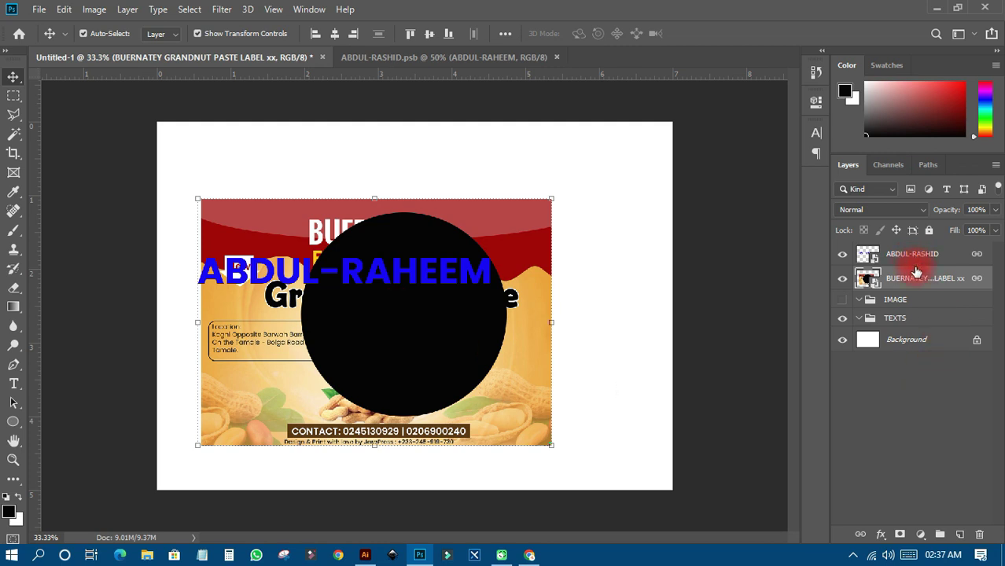
{"action": "left_click_drag", "start_coordinate": [479, 277], "coordinate": [520, 285]}
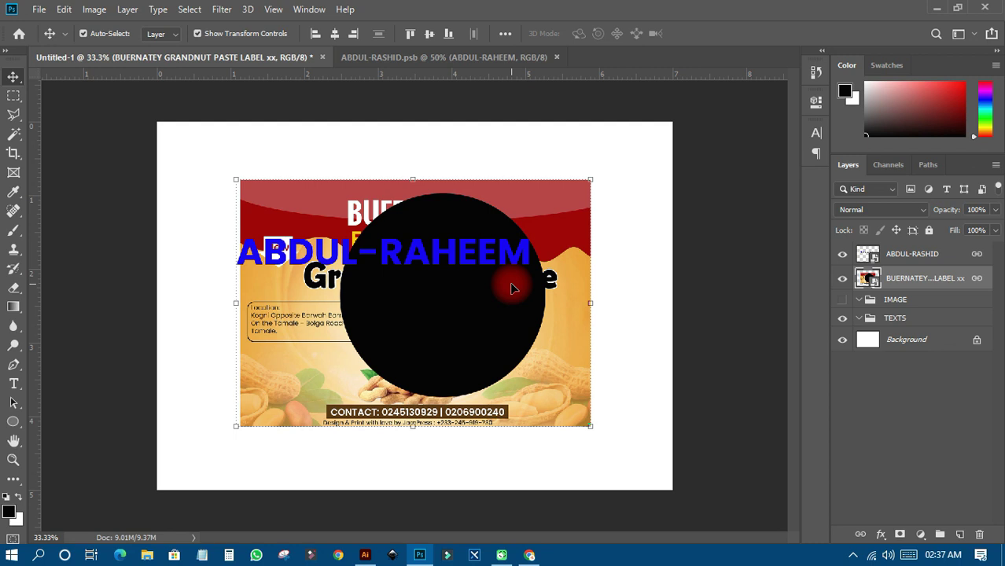
{"action": "scroll", "coordinate": [511, 289], "scroll_direction": "up", "scroll_amount": 1}
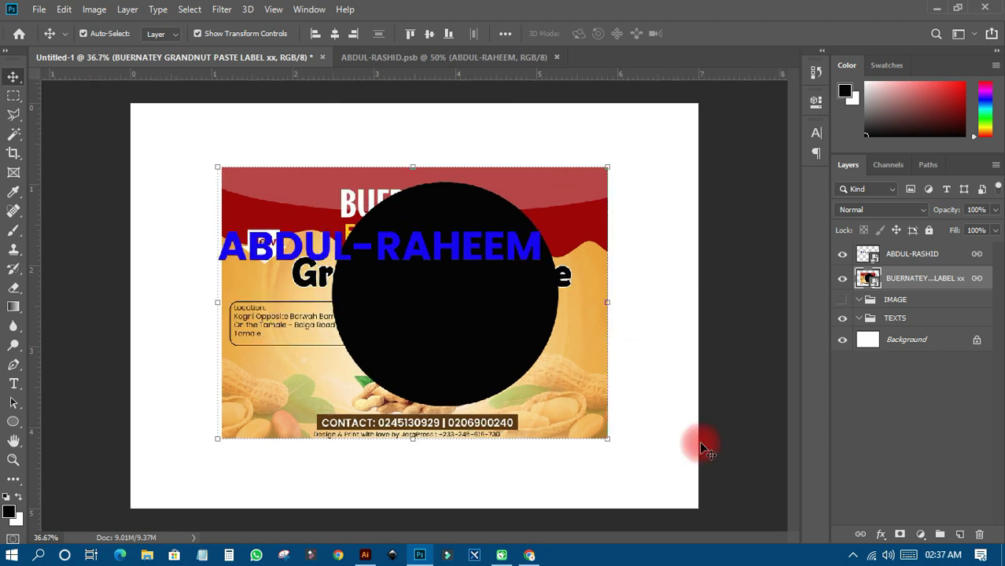
{"action": "left_click", "coordinate": [853, 555]}
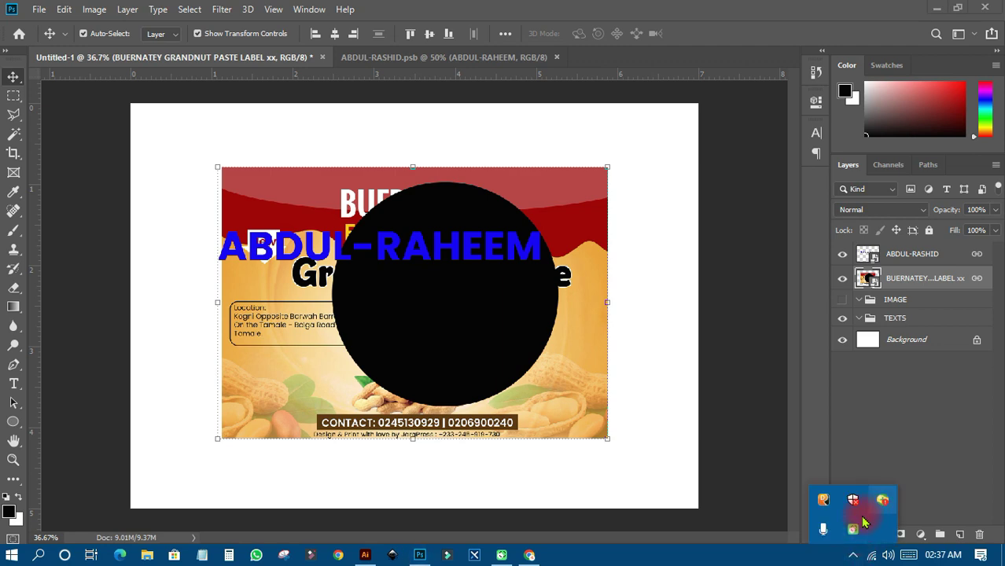
{"action": "right_click", "coordinate": [854, 531]}
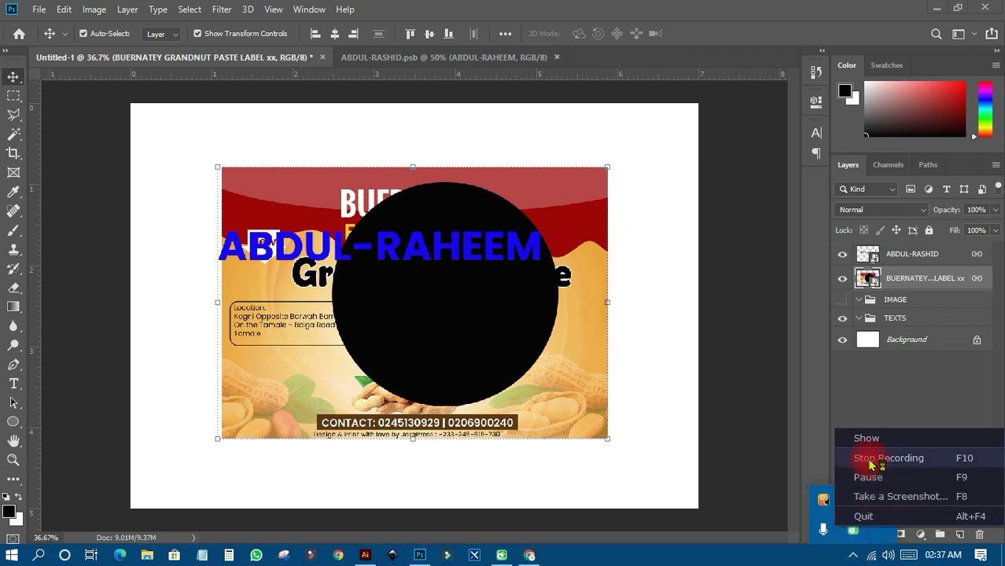